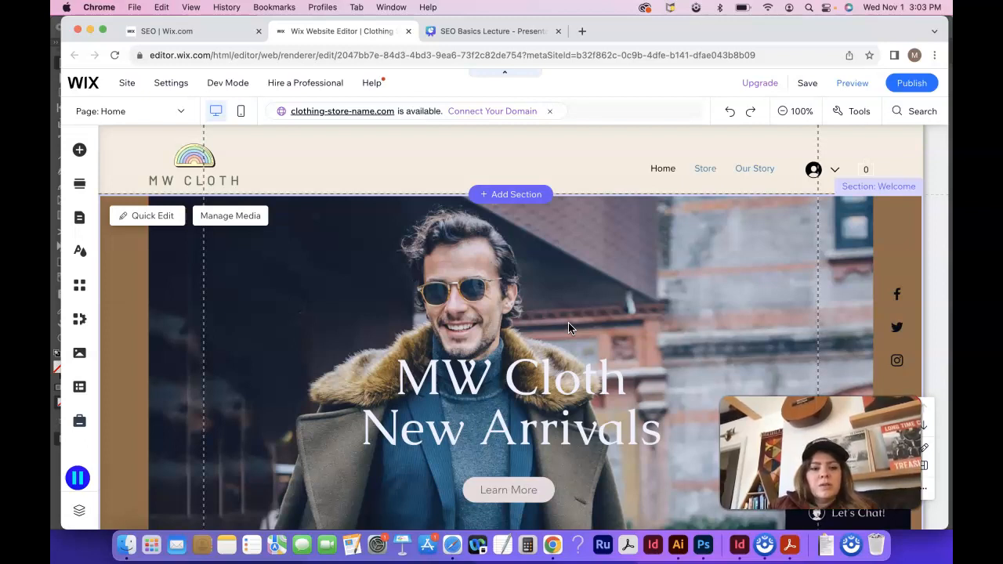
pyautogui.moveTo(179, 89)
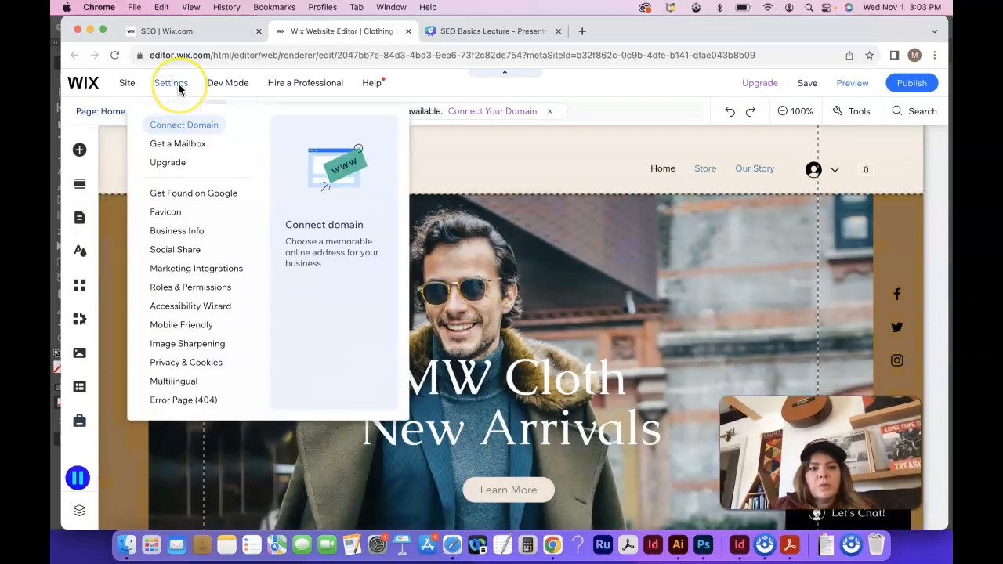
pyautogui.moveTo(128, 90)
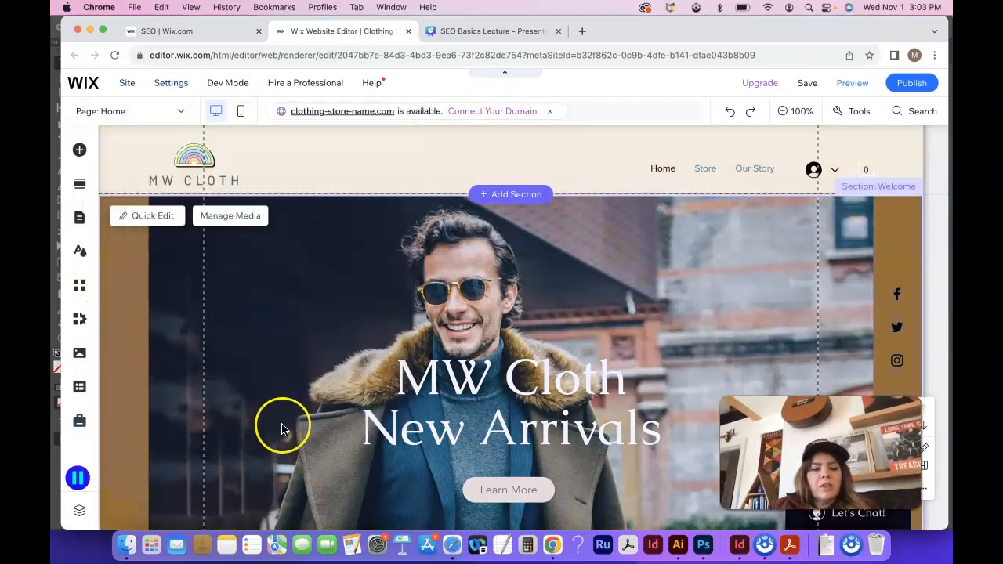
pyautogui.click(180, 114)
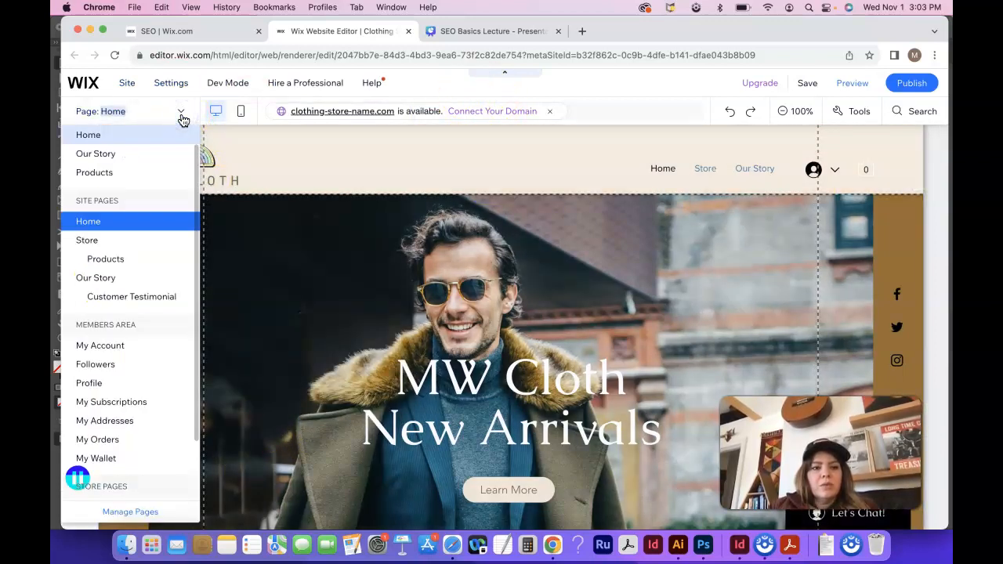
pyautogui.click(145, 136)
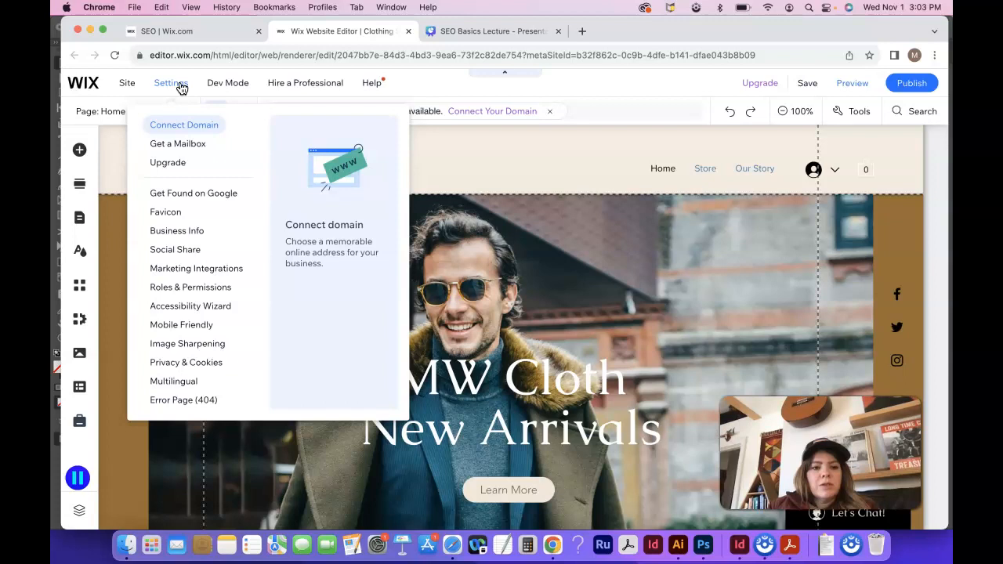
# Open the SEO basics settings of the Home page and bring up its title tag, meta description and indexing options
pyautogui.click(79, 218)
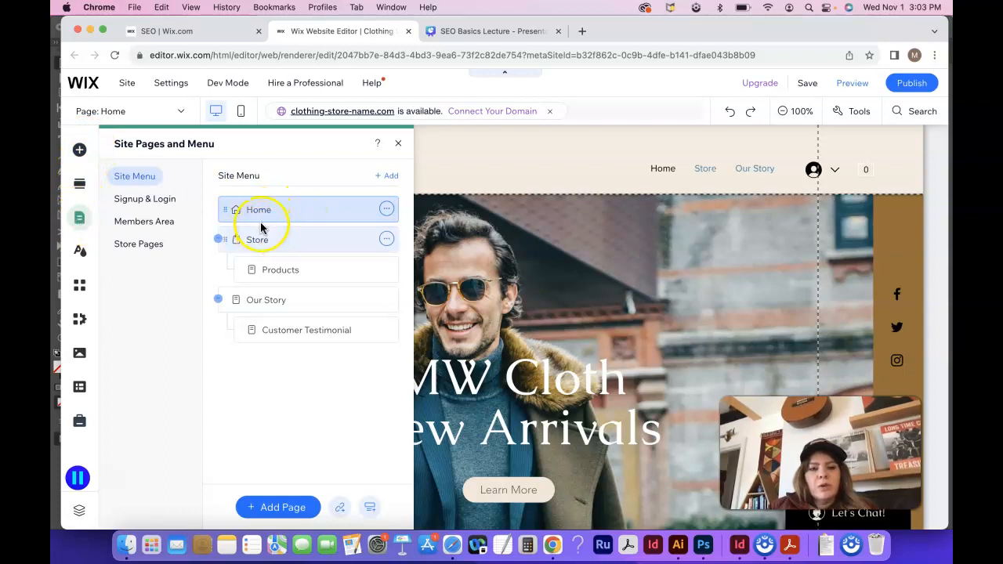
pyautogui.click(386, 208)
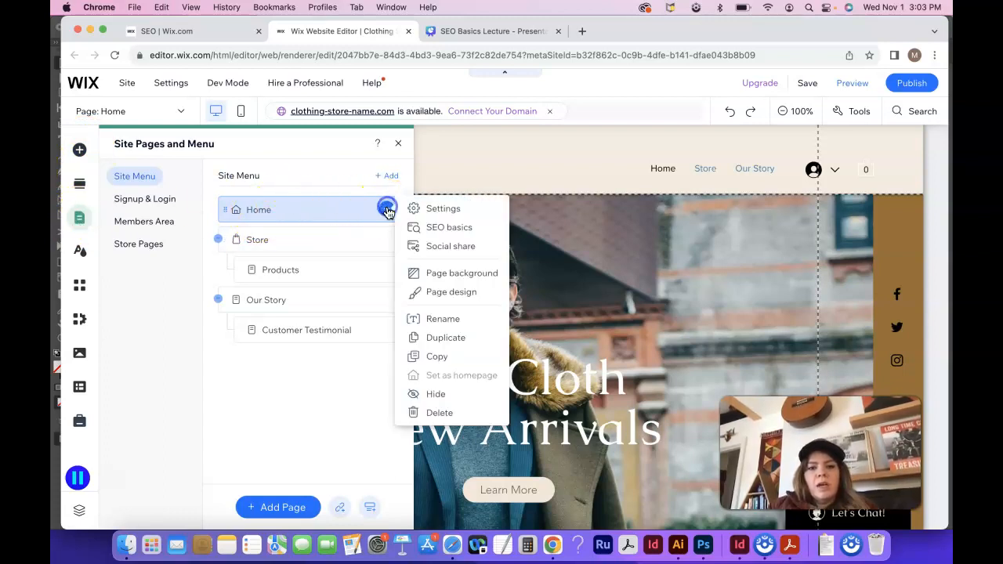
pyautogui.click(450, 227)
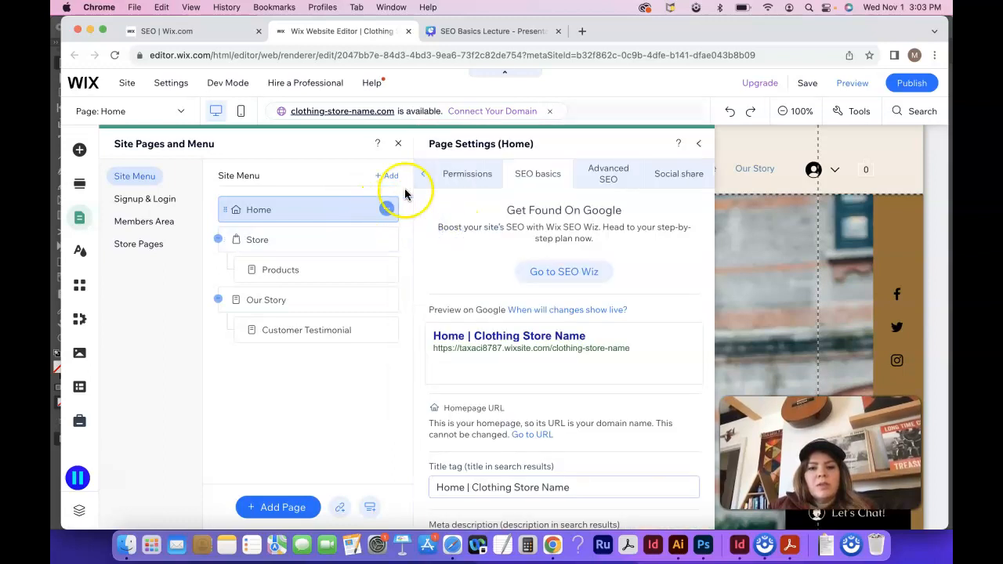
pyautogui.scroll(-5, 637, 342)
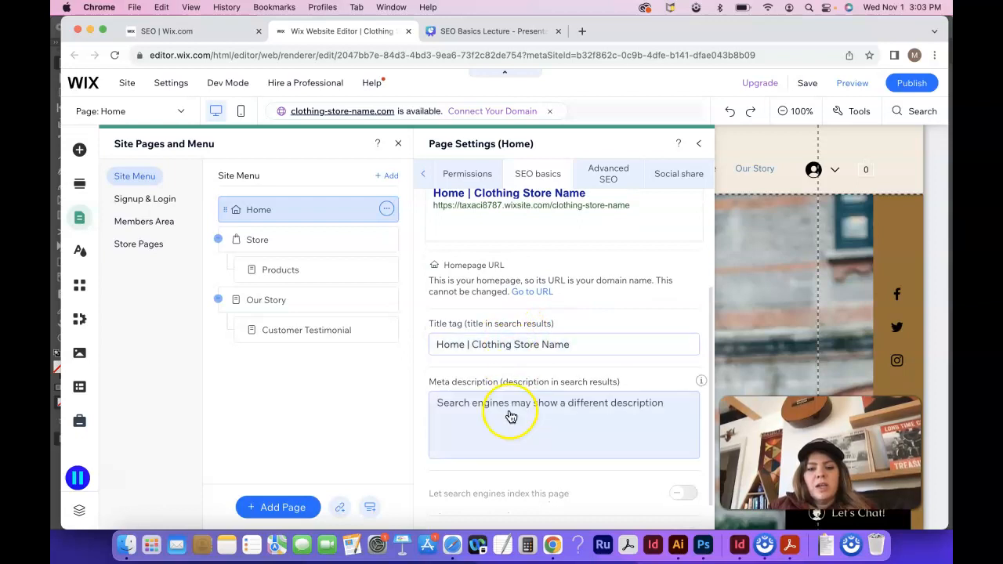
pyautogui.scroll(-1, 506, 408)
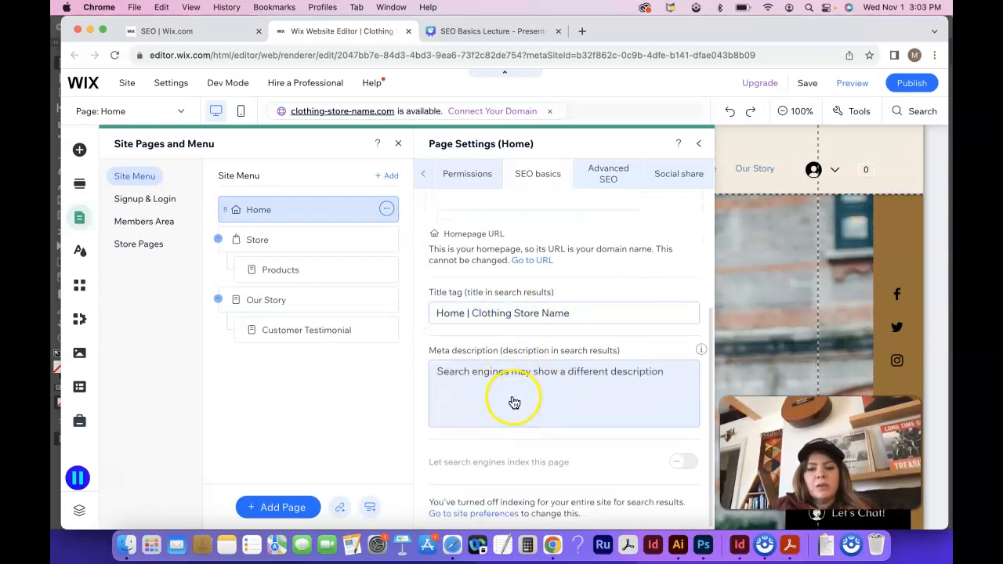
pyautogui.click(690, 466)
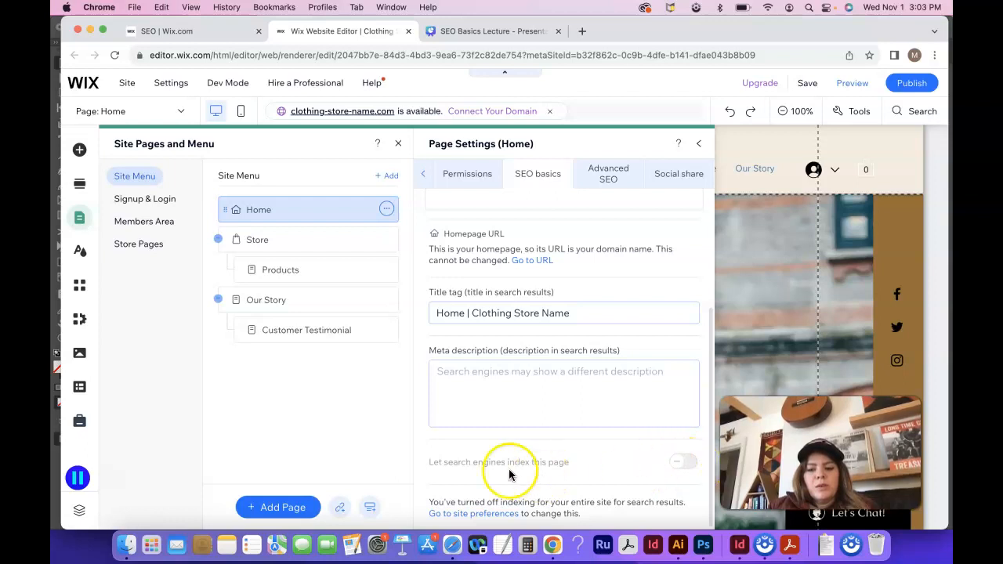
# Switch to the SEO Basics Lecture presentation in Canva and review slides 9 and 10 about writing title tags
pyautogui.click(479, 33)
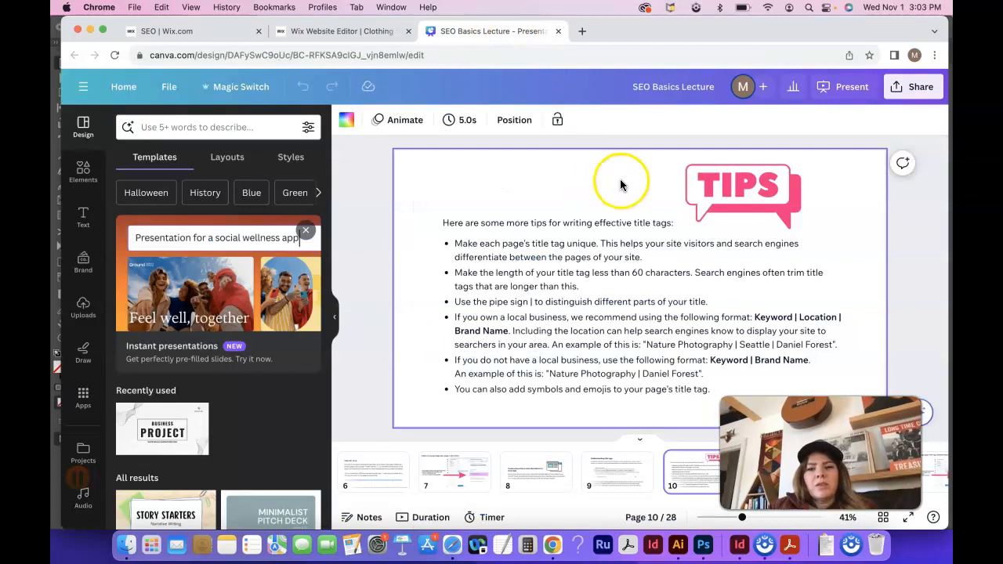
pyautogui.click(349, 34)
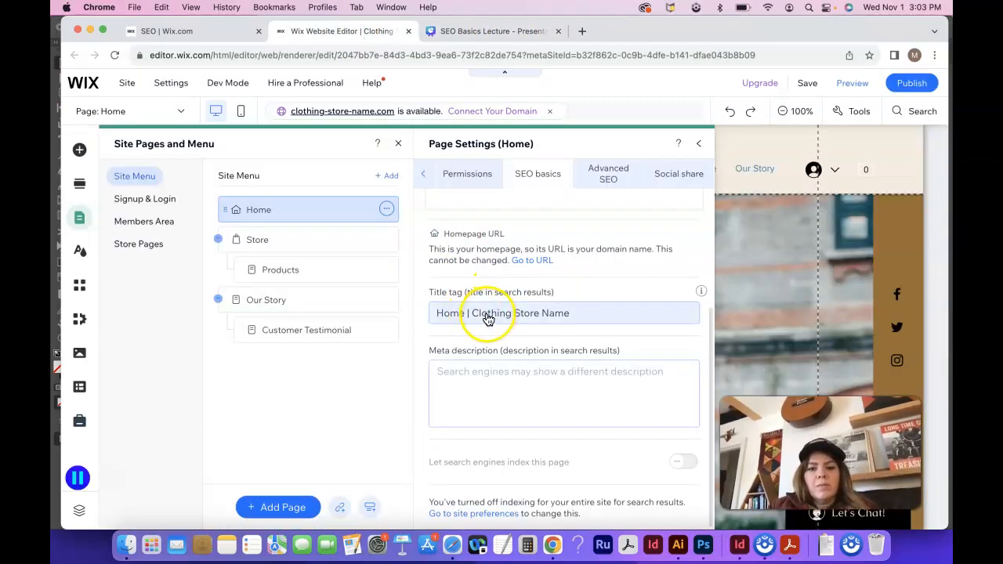
pyautogui.click(497, 31)
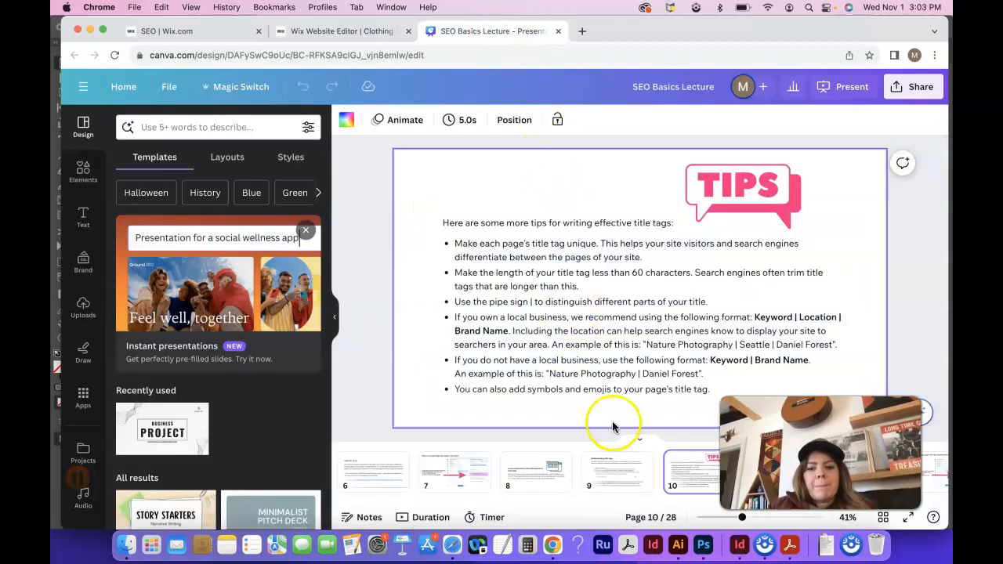
pyautogui.click(615, 471)
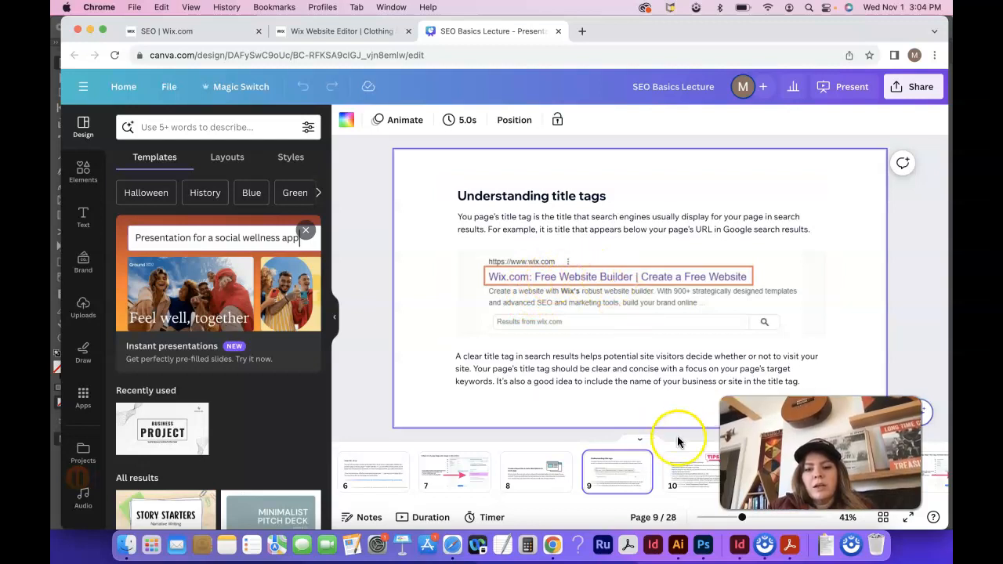
pyautogui.click(692, 473)
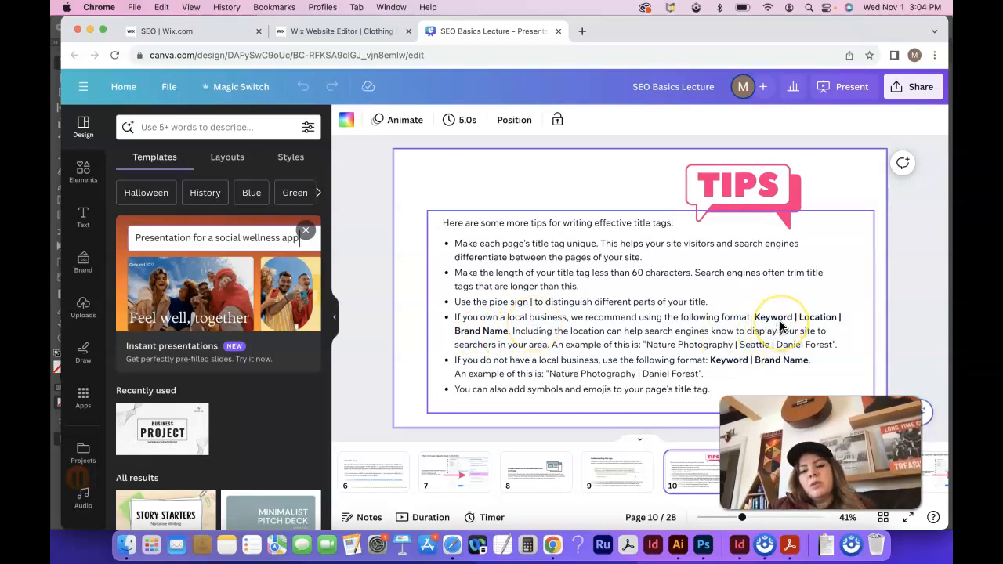
# Back in the Wix editor, replace the Home page's title tag with "Boho Clothing | MW Cloth |"
pyautogui.click(351, 31)
pyautogui.click(457, 313)
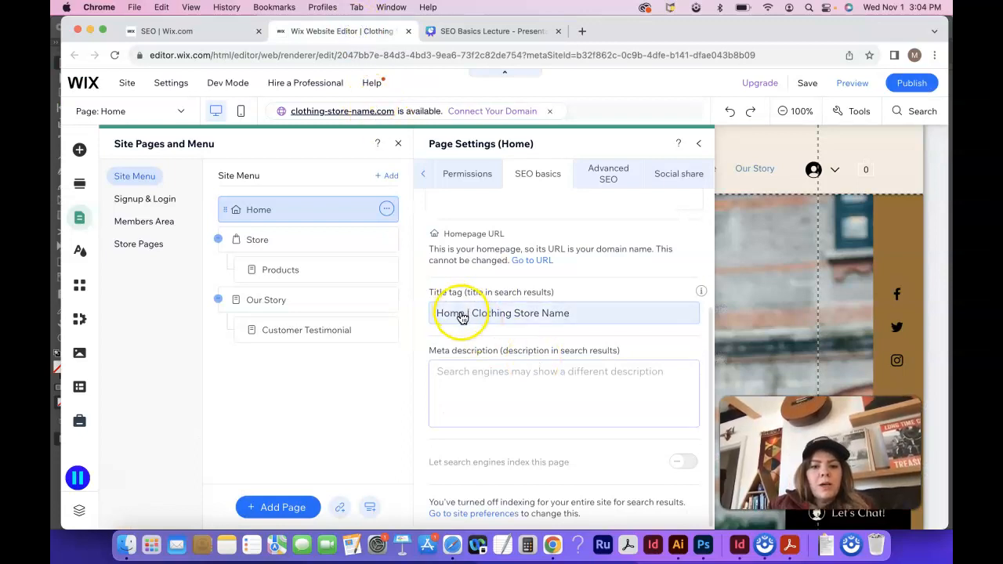
pyautogui.moveTo(464, 314); pyautogui.dragTo(433, 314)
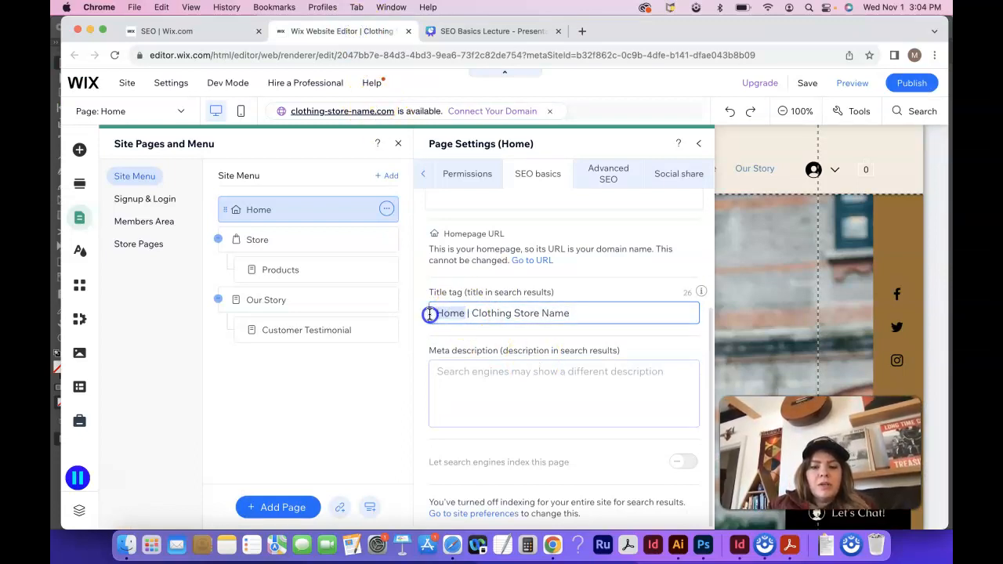
pyautogui.click(480, 33)
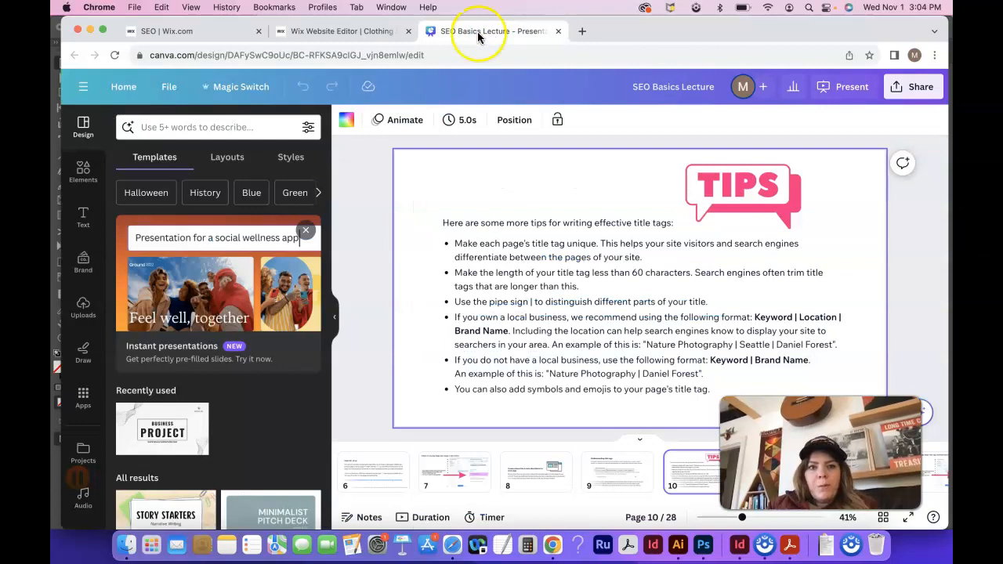
pyautogui.click(383, 32)
pyautogui.click(467, 312)
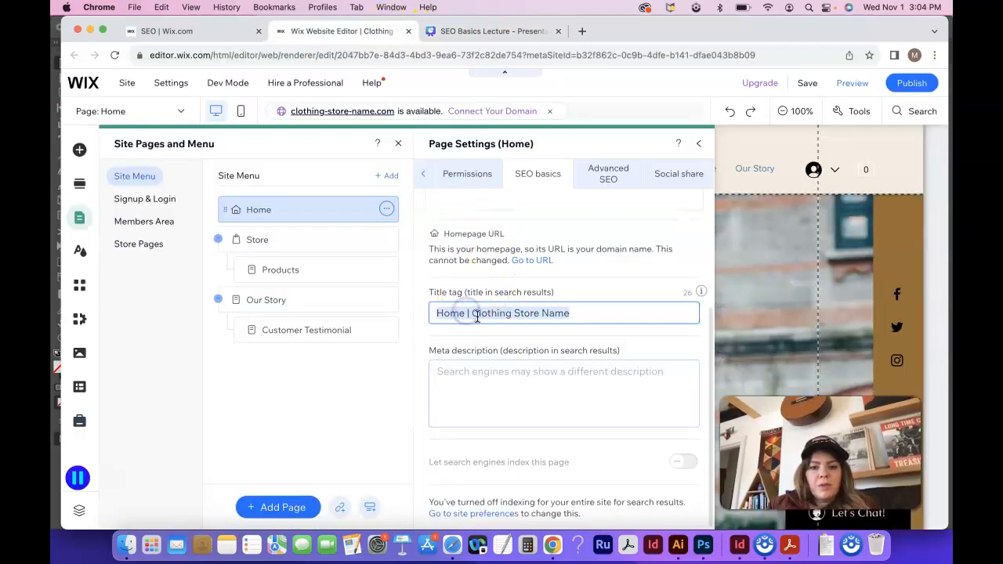
pyautogui.tripleClick(568, 309)
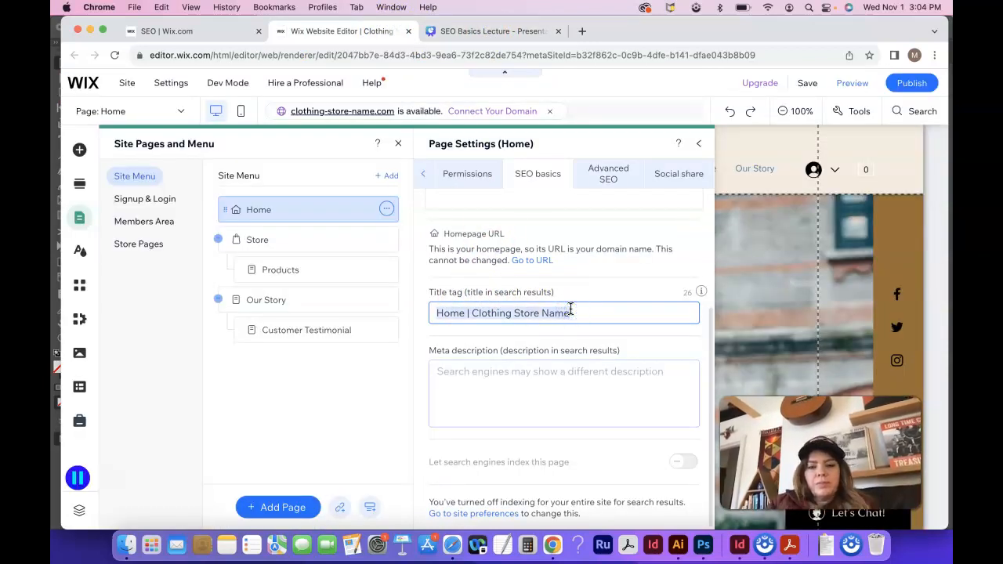
pyautogui.write('Shop |')
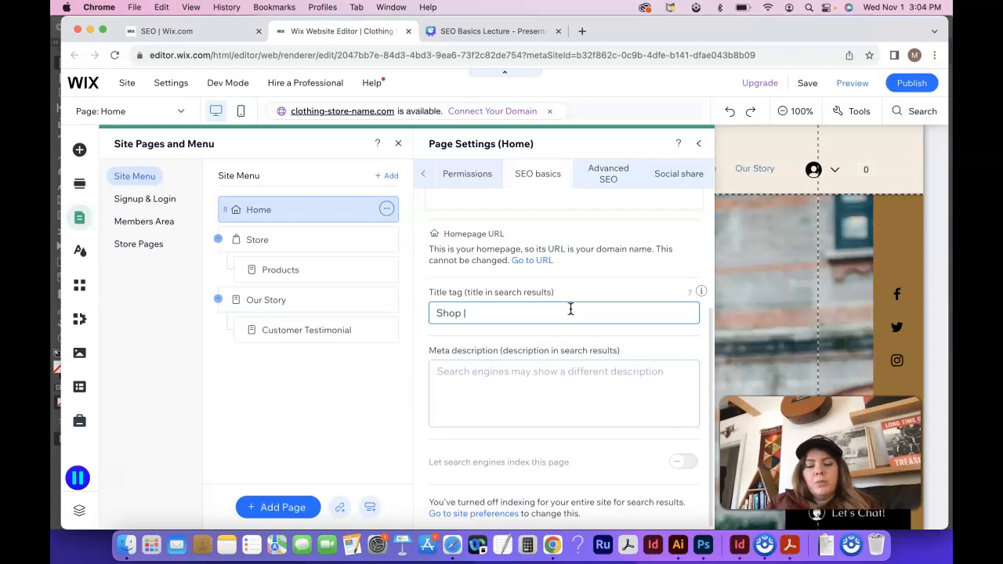
pyautogui.moveTo(463, 314); pyautogui.dragTo(415, 313)
pyautogui.write('Boho Clothing')
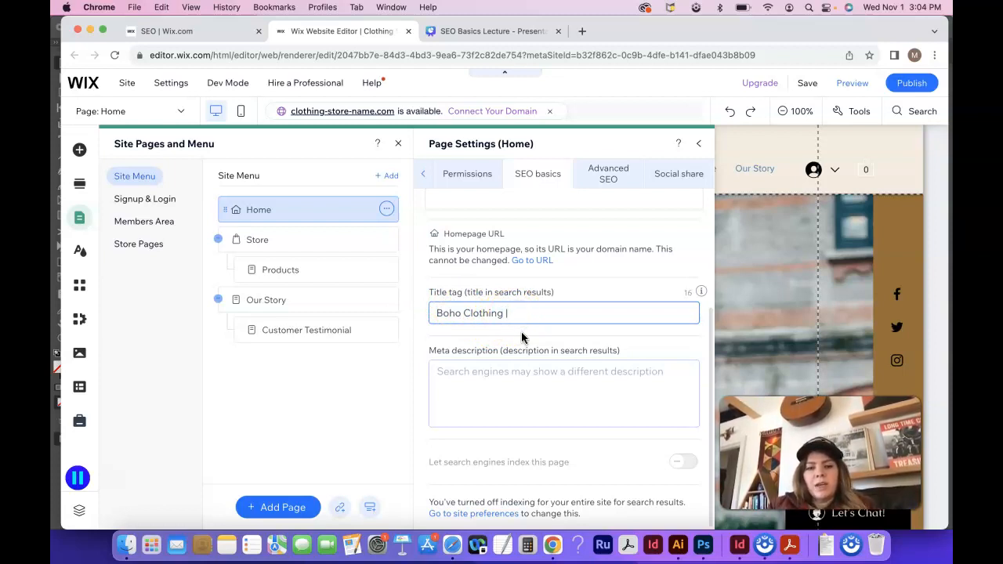
pyautogui.write('MW Cloth |')
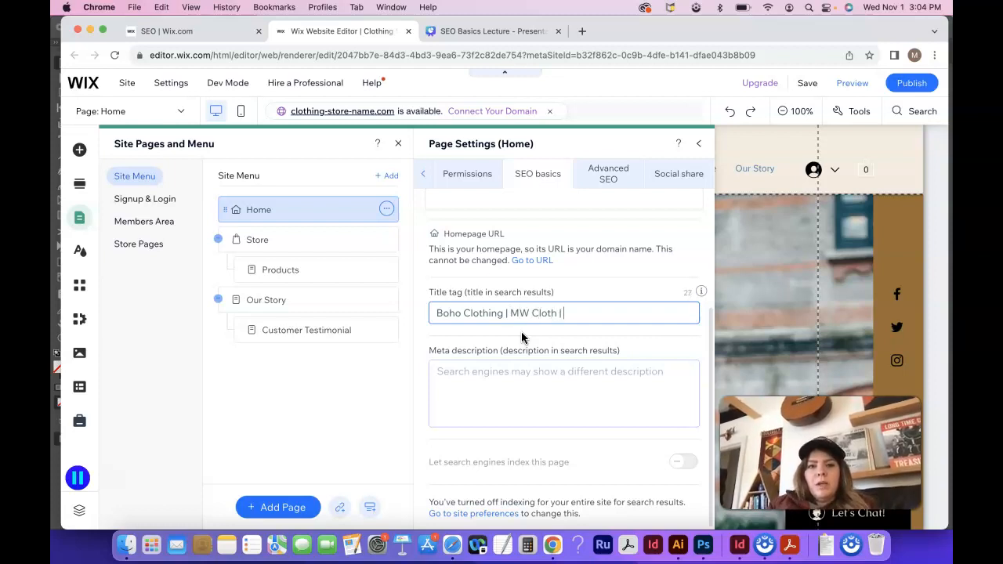
# Check the recommended title format in the Canva slides and change the Home title tag to "Boho Clothing | Havre, Montana | MW Cloth"
pyautogui.click(508, 32)
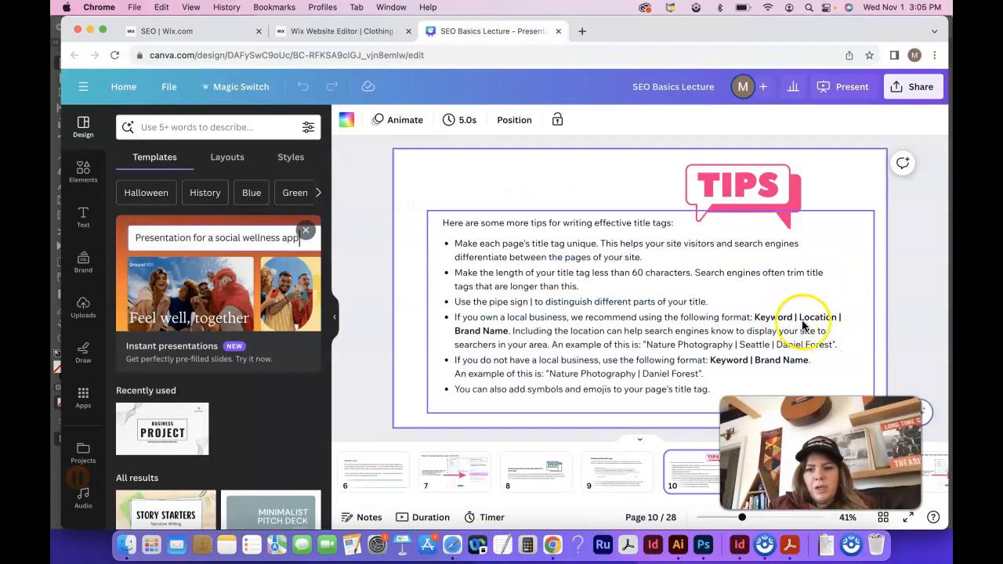
pyautogui.click(378, 33)
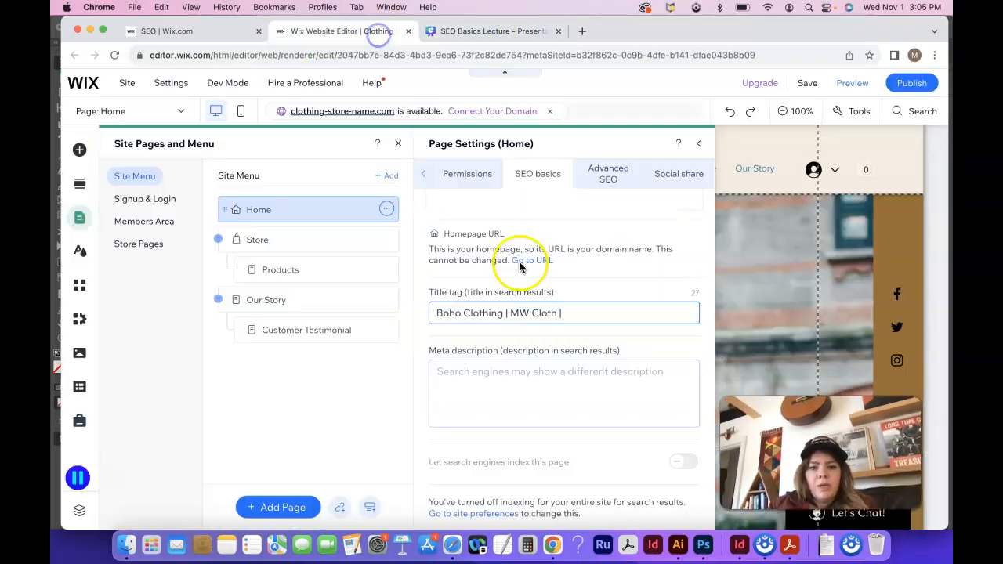
pyautogui.click(513, 315)
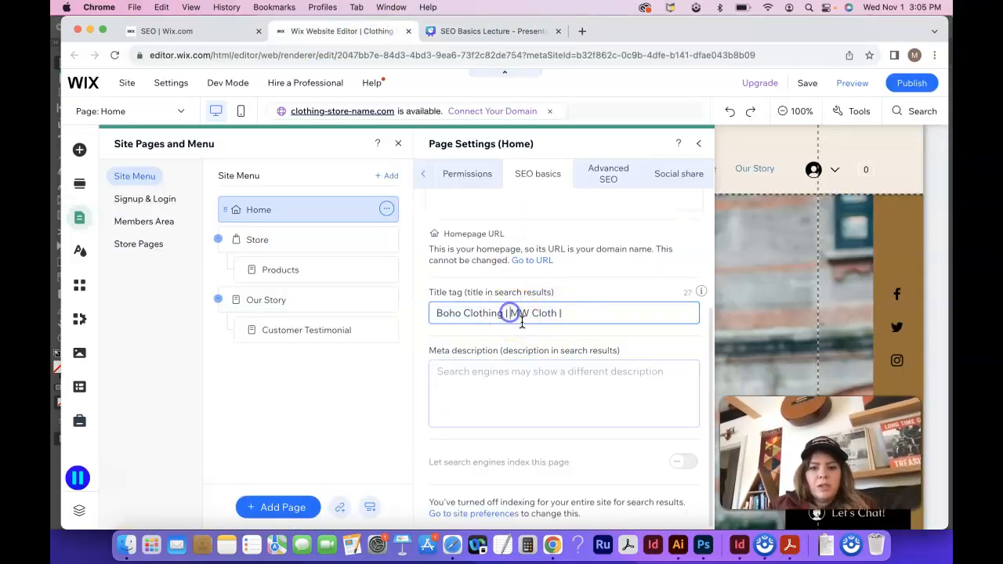
pyautogui.write('Ho')
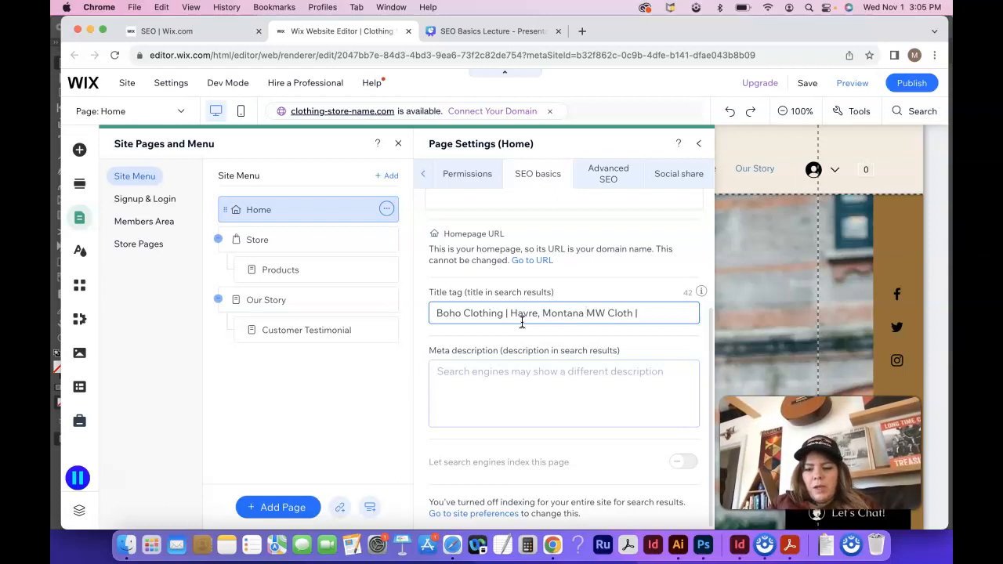
pyautogui.click(648, 313)
pyautogui.press('BackSpace')
pyautogui.press('BackSpace')
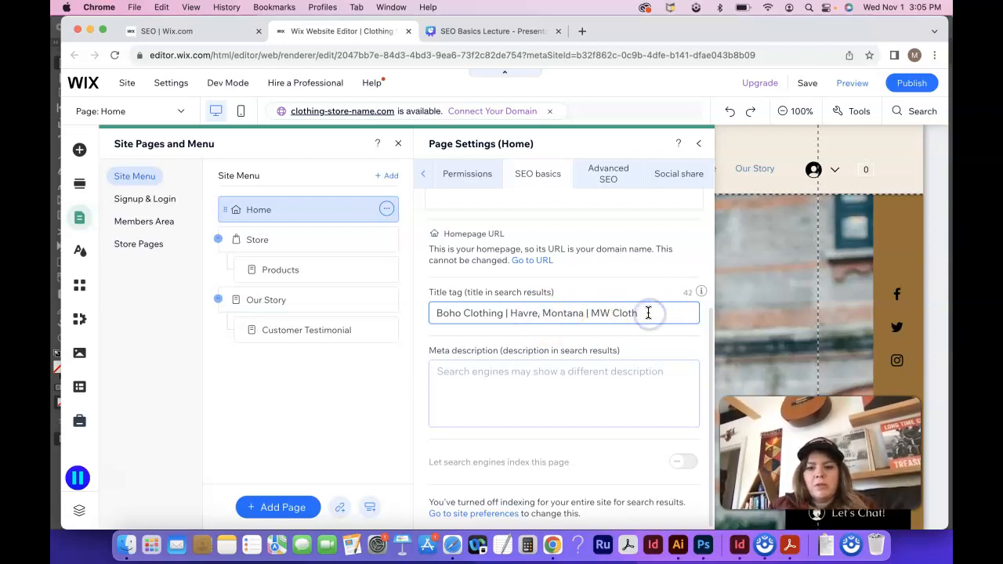
pyautogui.moveTo(503, 314); pyautogui.dragTo(434, 314)
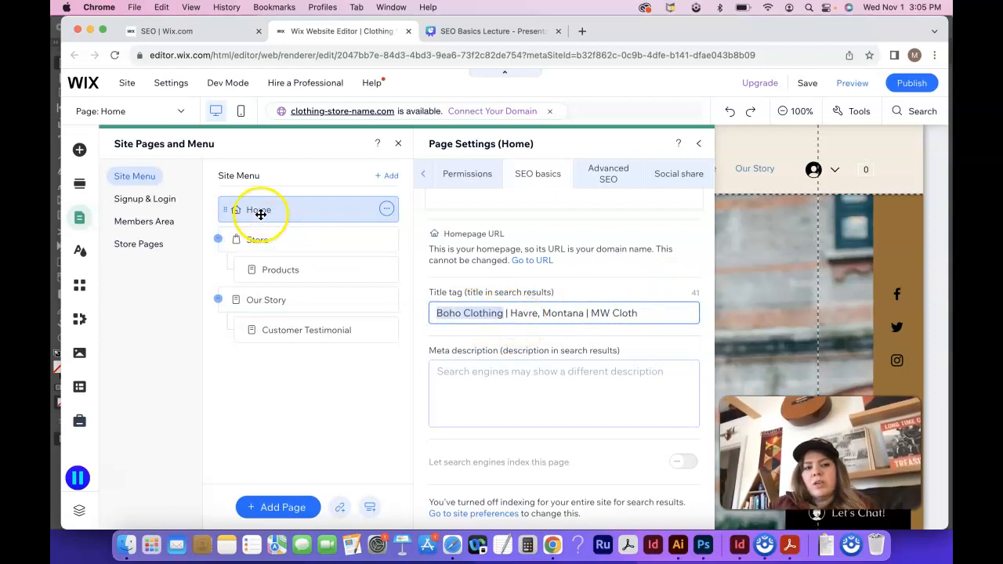
pyautogui.click(502, 315)
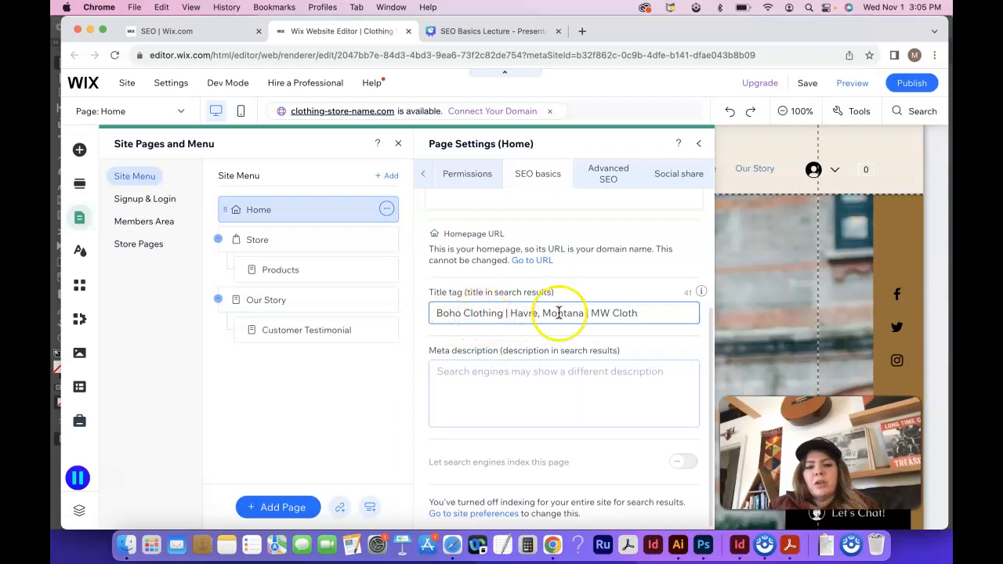
pyautogui.moveTo(510, 313); pyautogui.dragTo(588, 332)
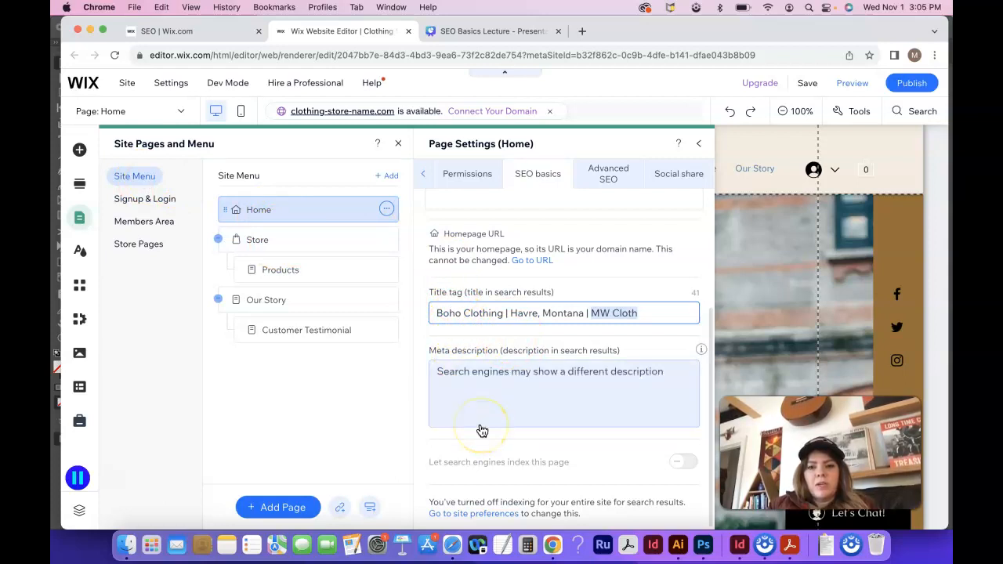
# Review slides 11 and 12 about meta descriptions in the Canva presentation and return to the Wix editor
pyautogui.click(502, 35)
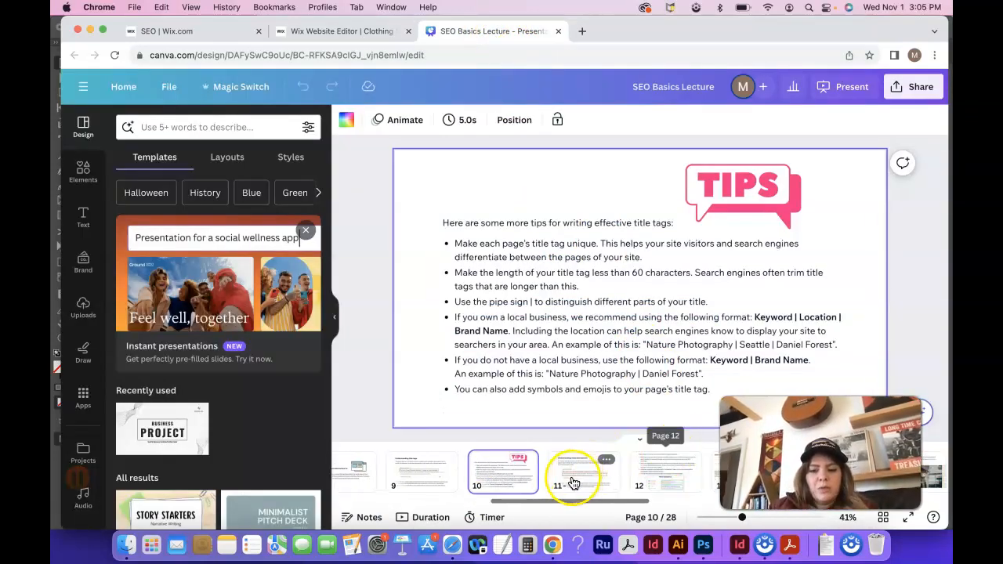
pyautogui.click(572, 480)
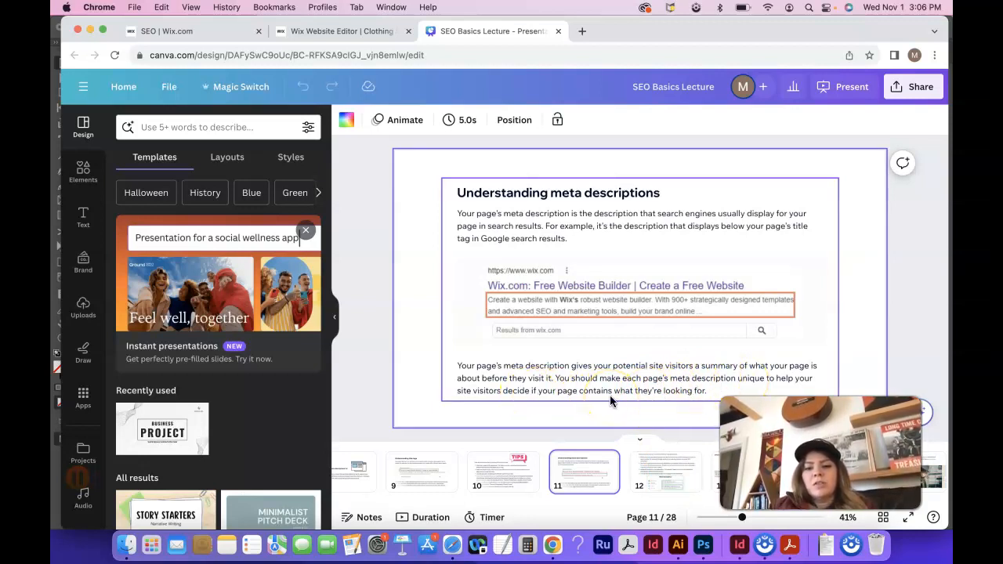
pyautogui.click(654, 472)
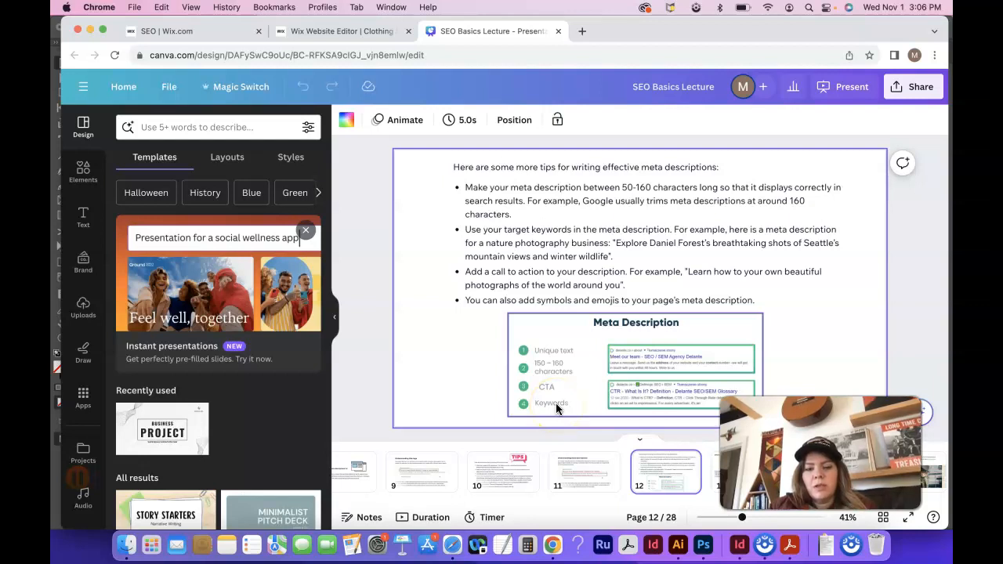
pyautogui.click(350, 32)
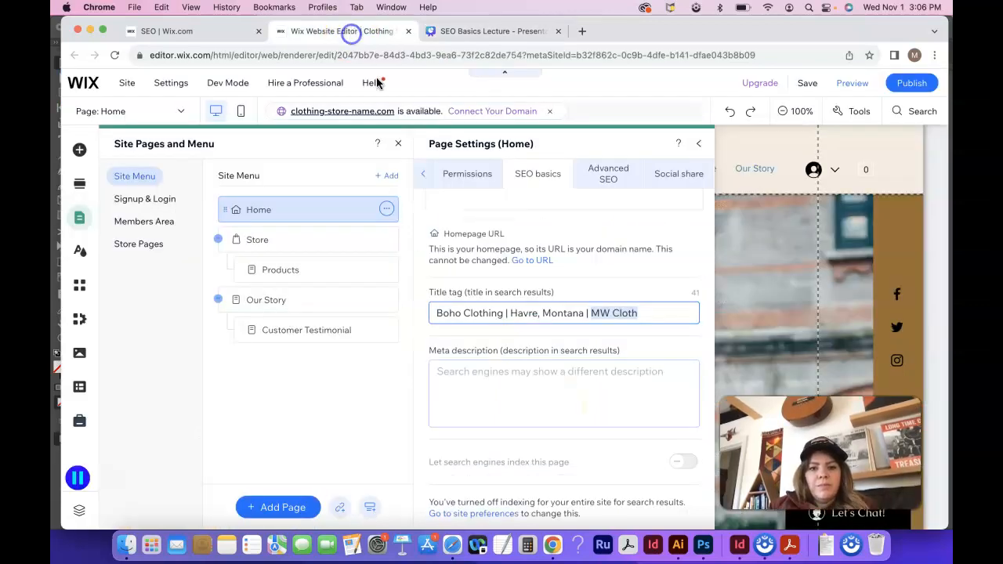
# Write the Home meta description: "Shop our exclusive collection of women's bohemian clothing today. Open Monday - Friday located in Havre Montana. Order online today!"
pyautogui.click(477, 382)
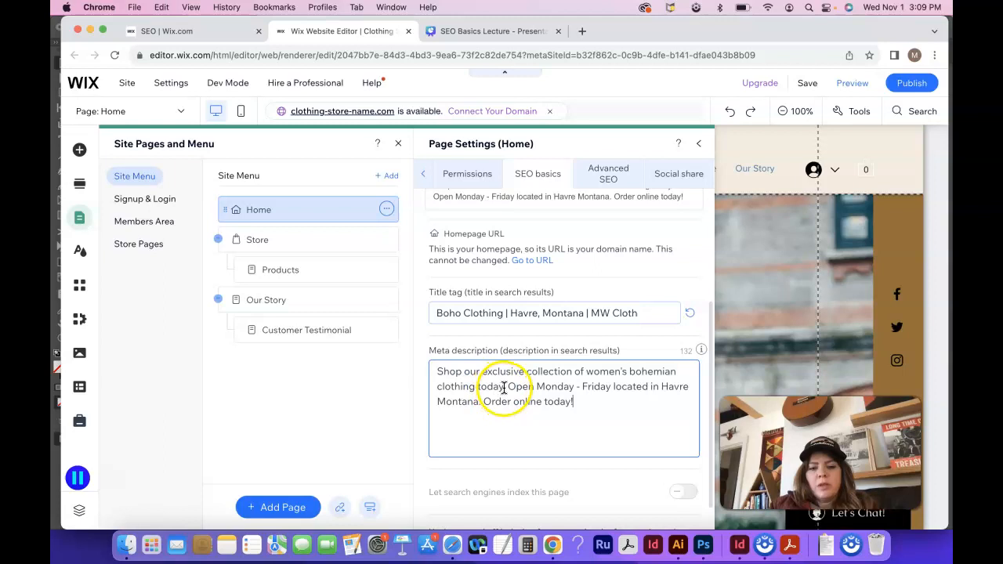
pyautogui.moveTo(506, 387); pyautogui.dragTo(437, 372)
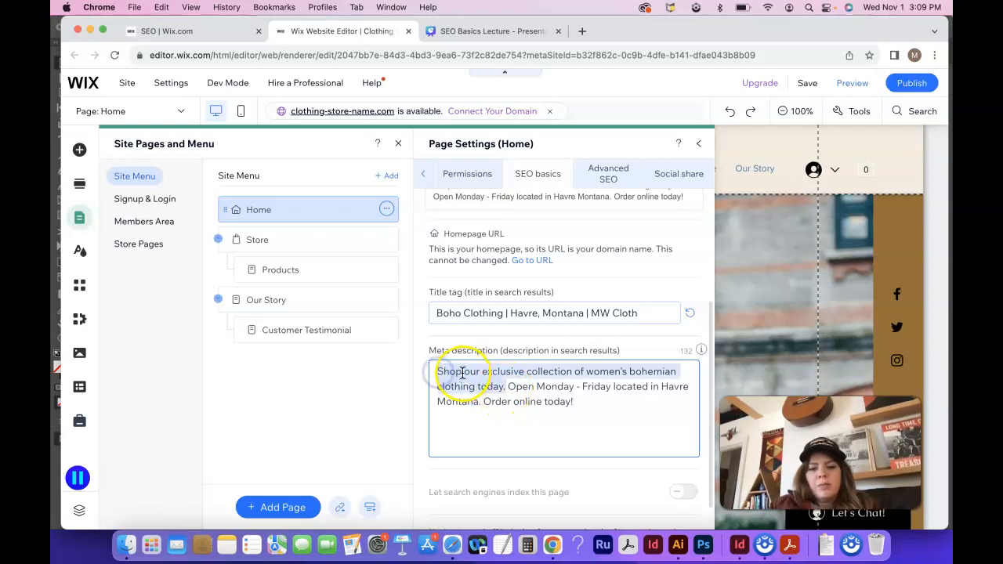
pyautogui.click(463, 374)
pyautogui.click(505, 387)
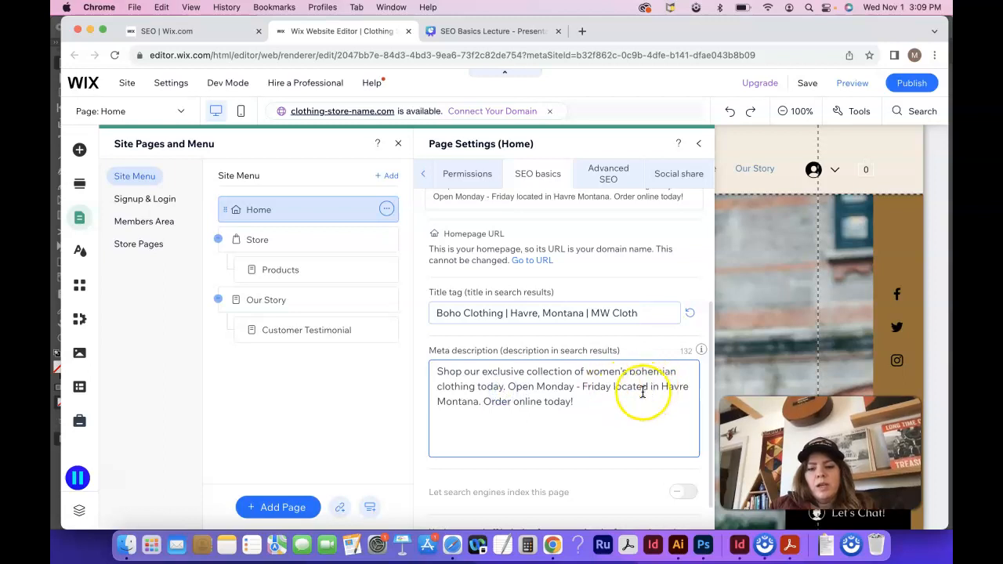
pyautogui.click(612, 387)
pyautogui.moveTo(554, 389); pyautogui.dragTo(525, 389)
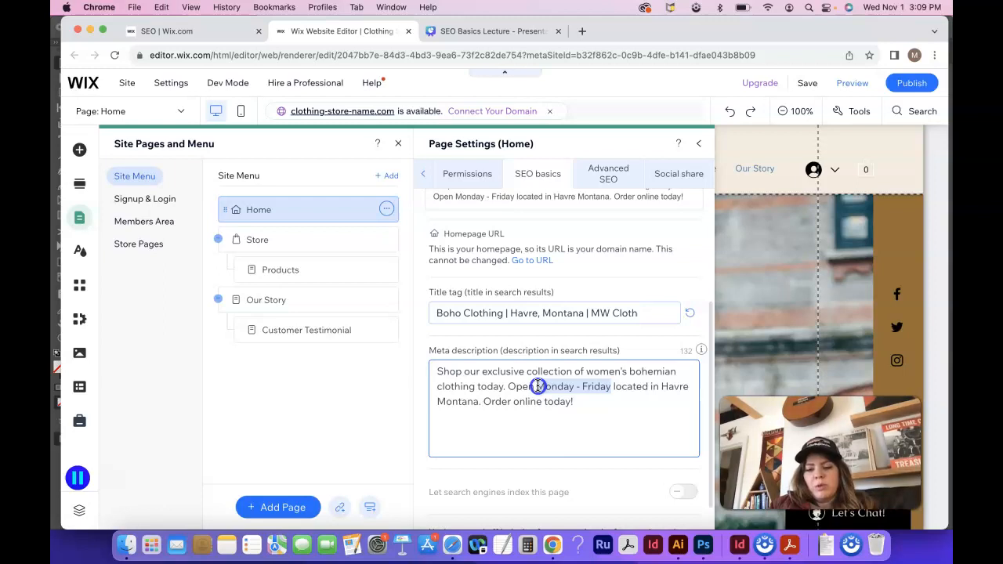
pyautogui.click(621, 405)
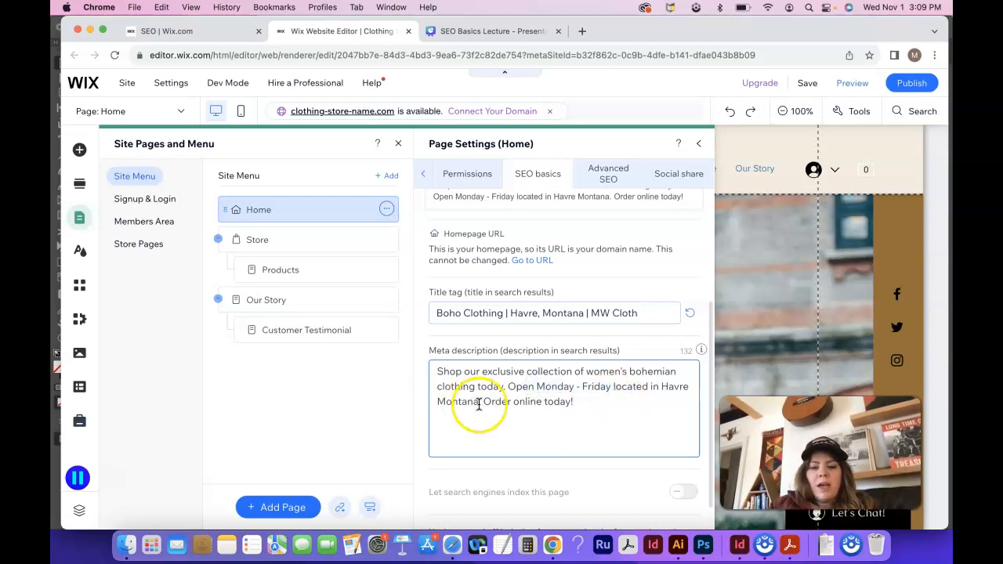
pyautogui.moveTo(479, 401); pyautogui.dragTo(652, 384)
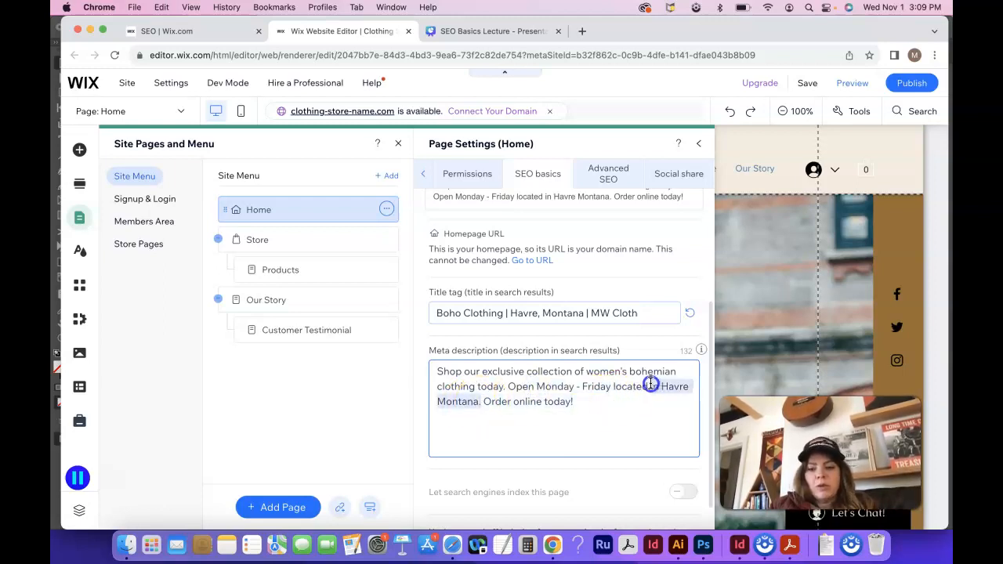
pyautogui.click(598, 406)
# Join the last two sentences of the Home meta description so they read "located in Havre Montana or order online today!"
pyautogui.click(494, 403)
pyautogui.press('BackSpace')
pyautogui.press('BackSpace')
pyautogui.write('or')
pyautogui.click(581, 405)
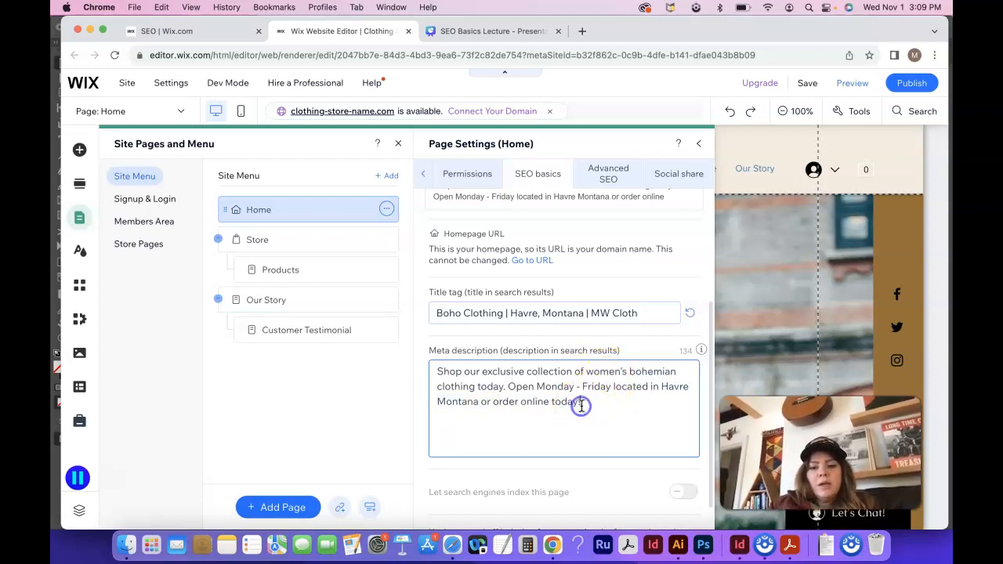
# Reword the second sentence of the Home meta description to begin "Our Store is open Monday - Friday"
pyautogui.click(509, 386)
pyautogui.write('Our Store is')
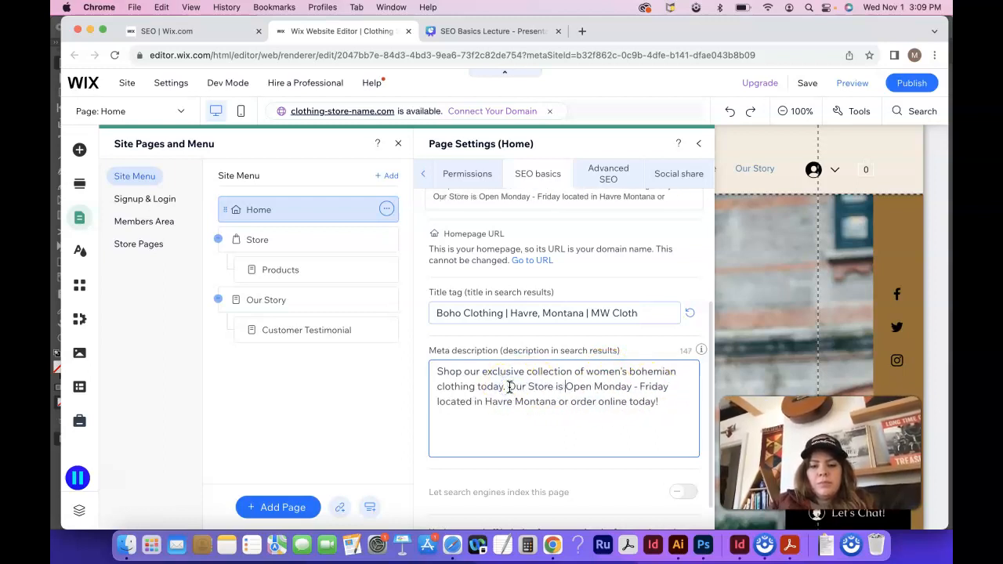
pyautogui.press('BackSpace')
pyautogui.write('o')
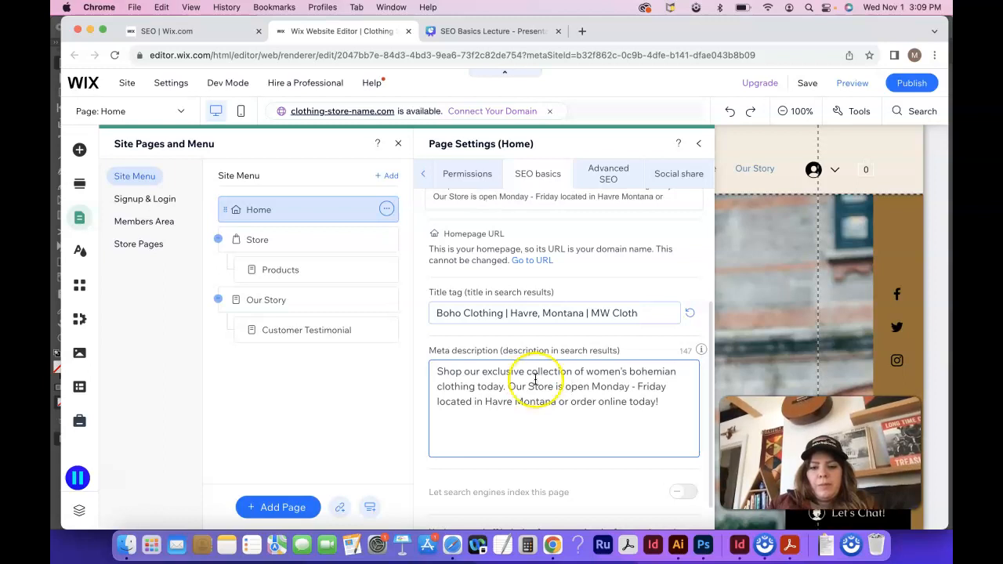
pyautogui.click(484, 402)
pyautogui.click(656, 402)
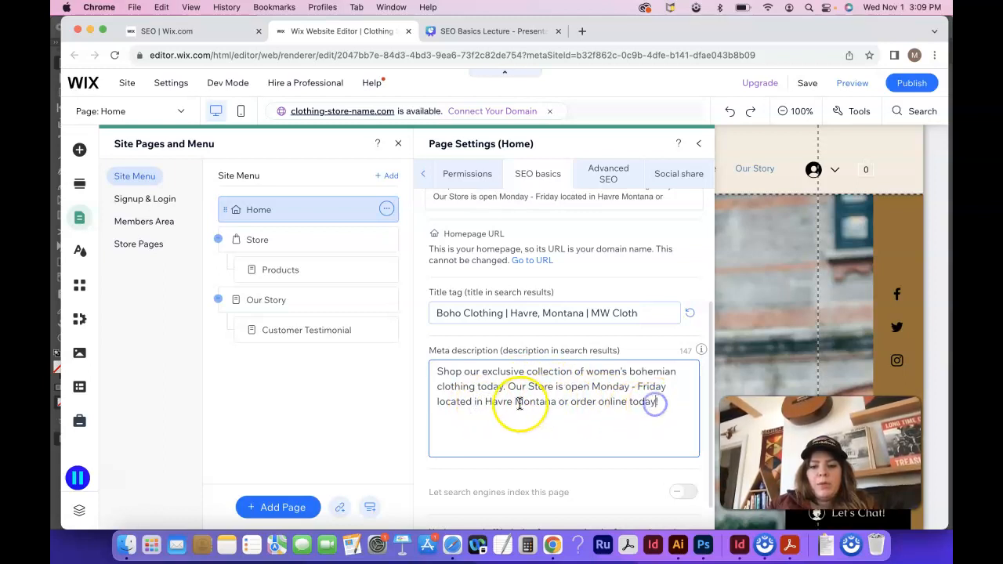
pyautogui.click(662, 403)
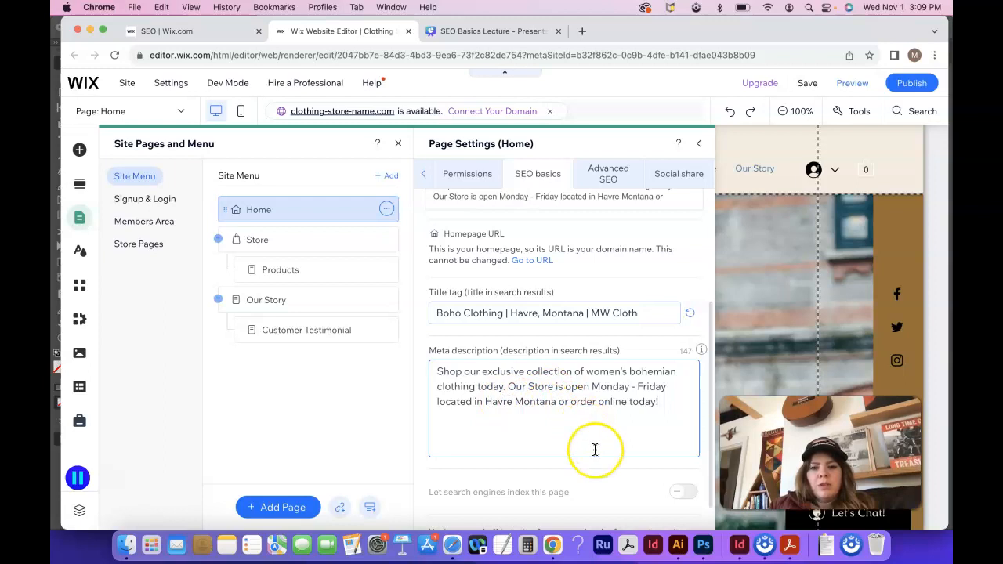
# Review the Home page's SEO basics and try to let search engines index the page
pyautogui.scroll(-1, 596, 448)
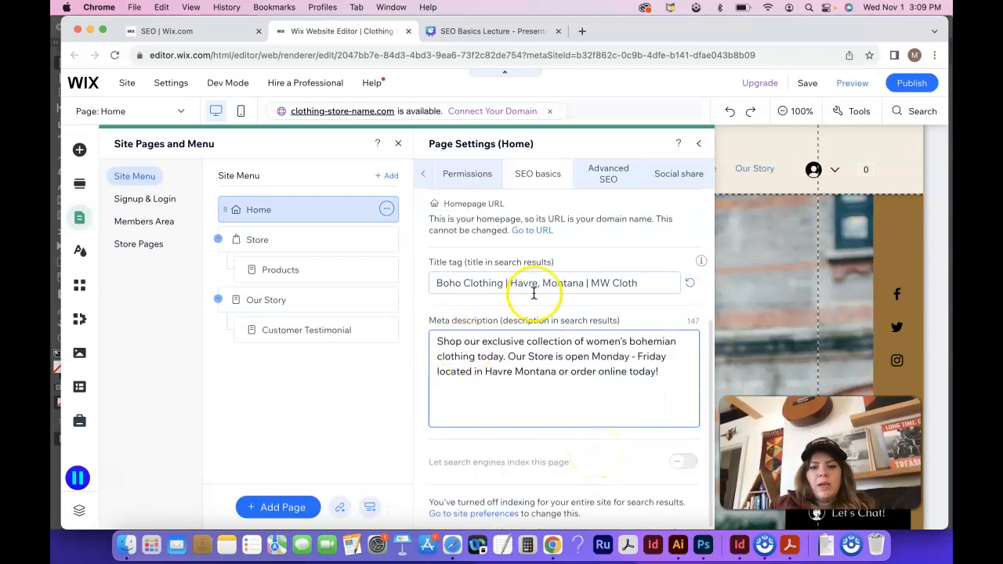
pyautogui.scroll(3, 531, 288)
pyautogui.scroll(3, 534, 292)
pyautogui.scroll(-7, 532, 337)
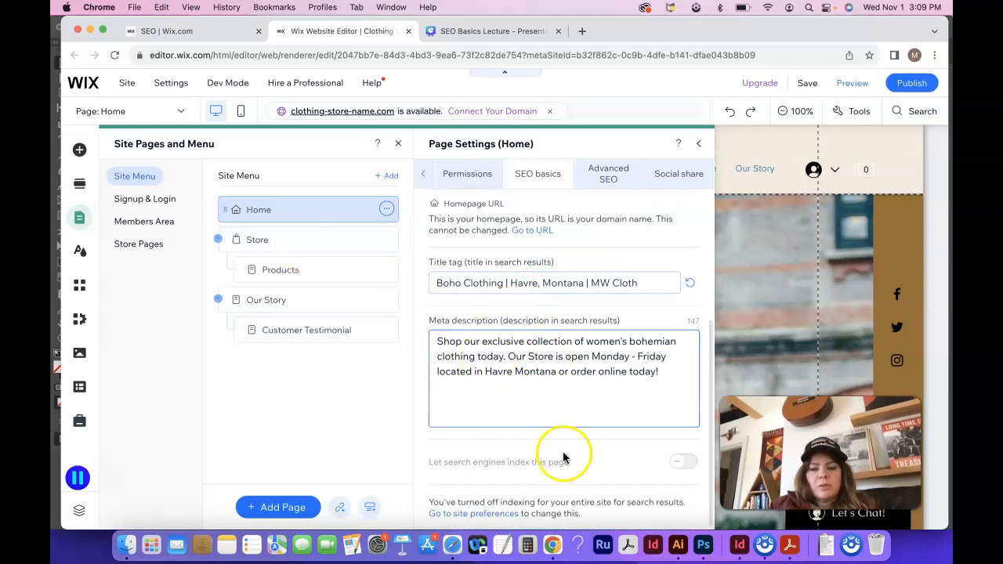
pyautogui.click(688, 465)
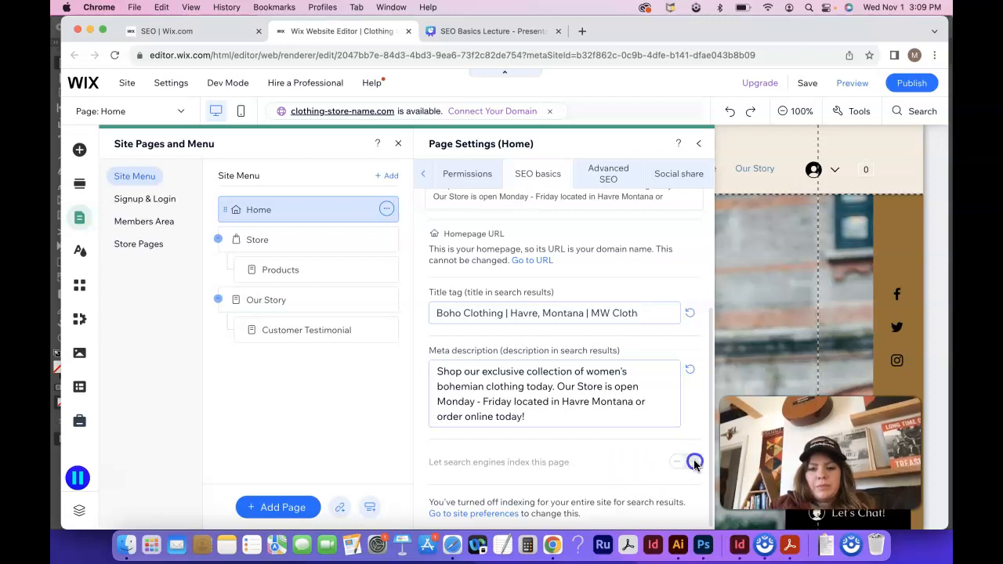
# Open the Store page's SEO basics settings and select "Clothing Store Name" in its title tag
pyautogui.click(307, 247)
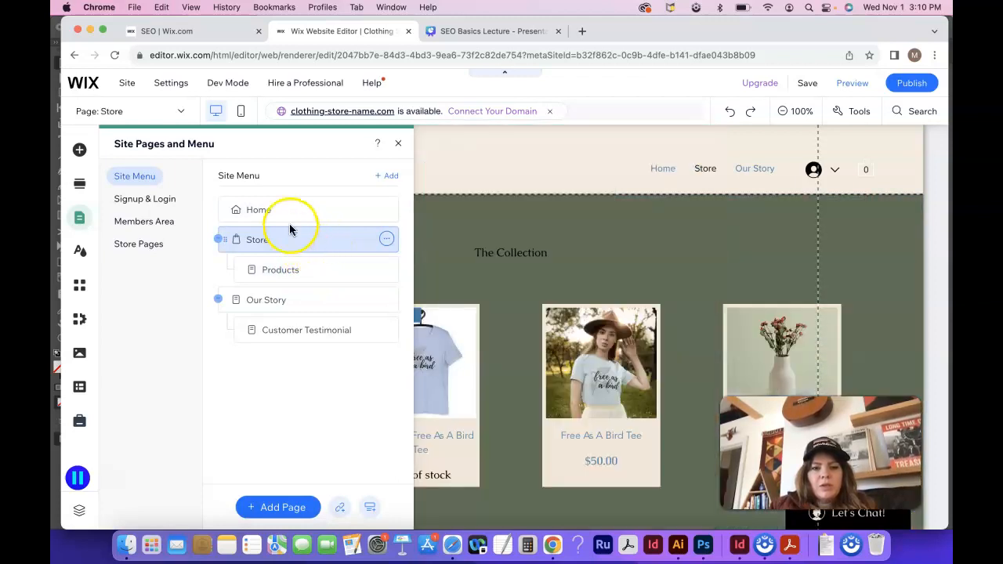
pyautogui.click(387, 239)
pyautogui.click(434, 261)
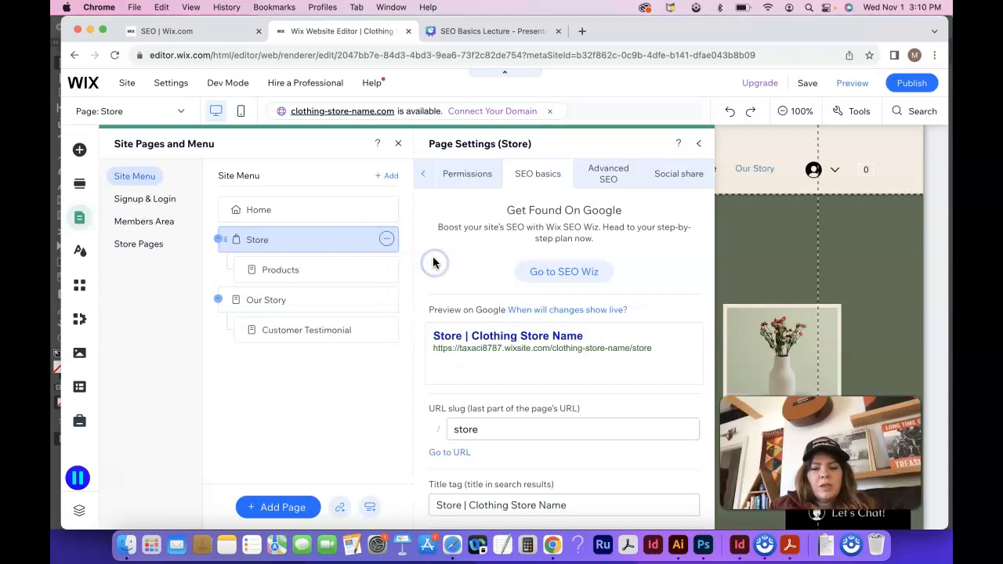
pyautogui.scroll(-4, 589, 388)
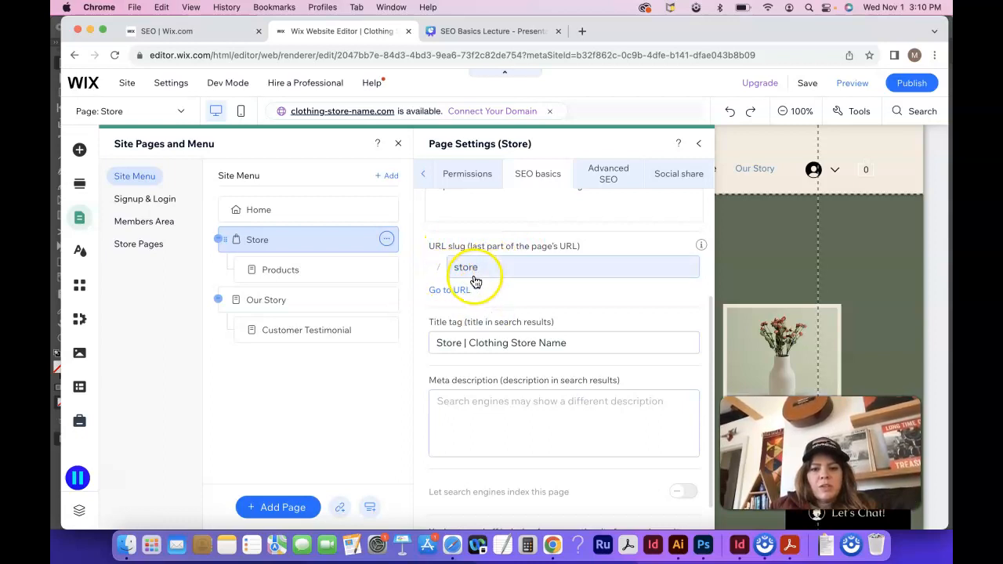
pyautogui.scroll(-1, 496, 318)
pyautogui.click(572, 315)
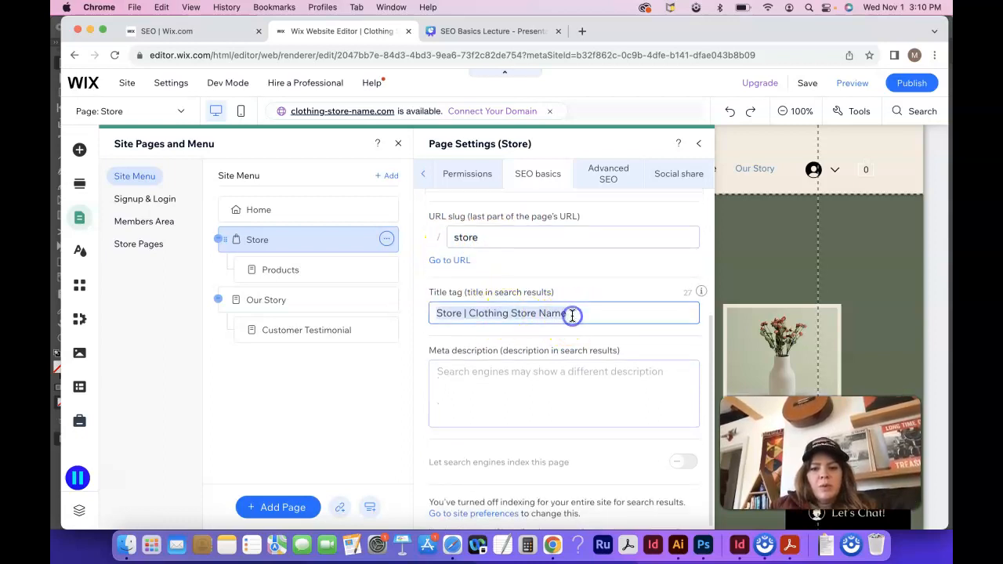
pyautogui.tripleClick(576, 315)
pyautogui.click(577, 315)
pyautogui.moveTo(567, 313); pyautogui.dragTo(467, 313)
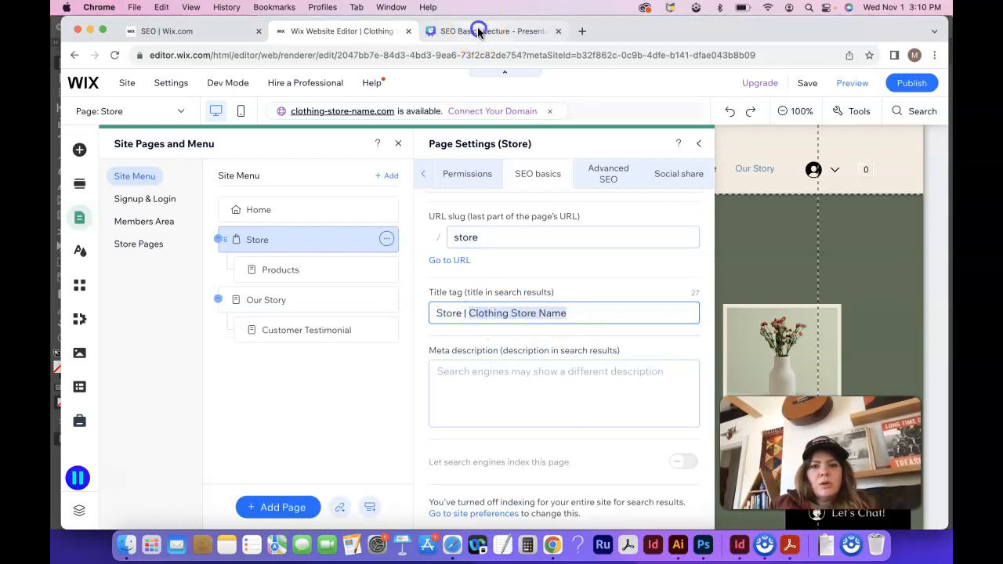
# Check the recommended title tag format on slide 10 of the Canva presentation and return to the Wix editor
pyautogui.click(483, 34)
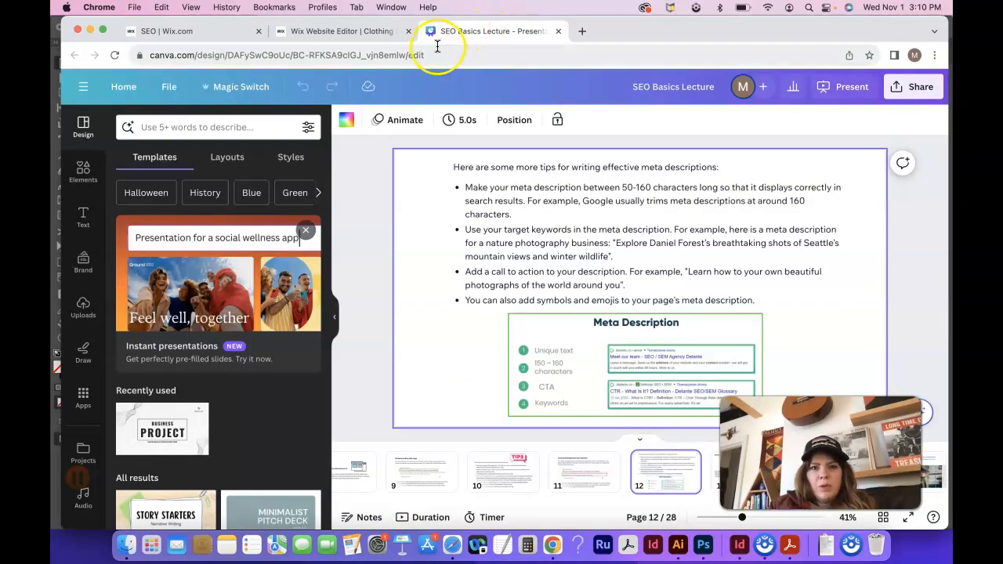
pyautogui.click(488, 479)
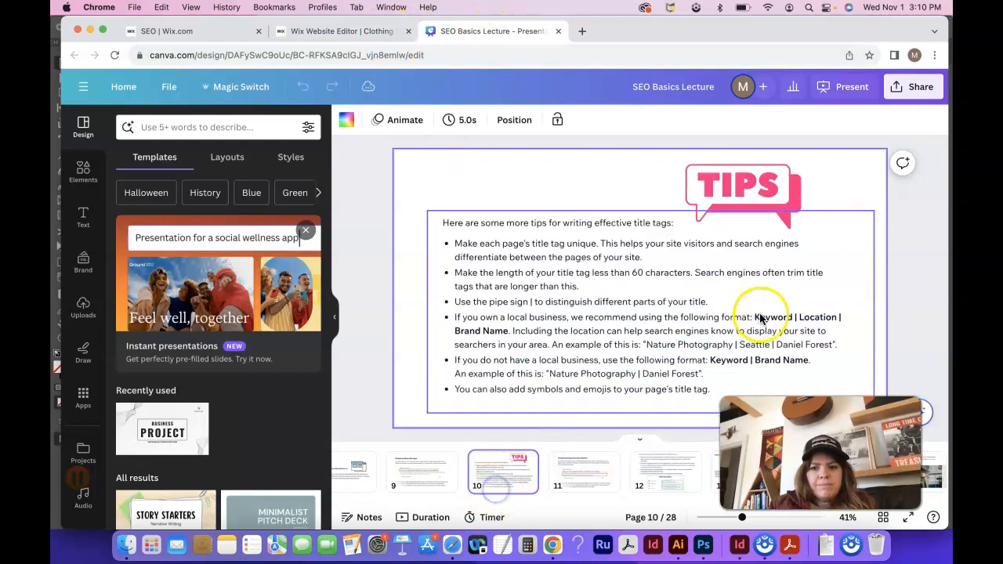
pyautogui.click(382, 35)
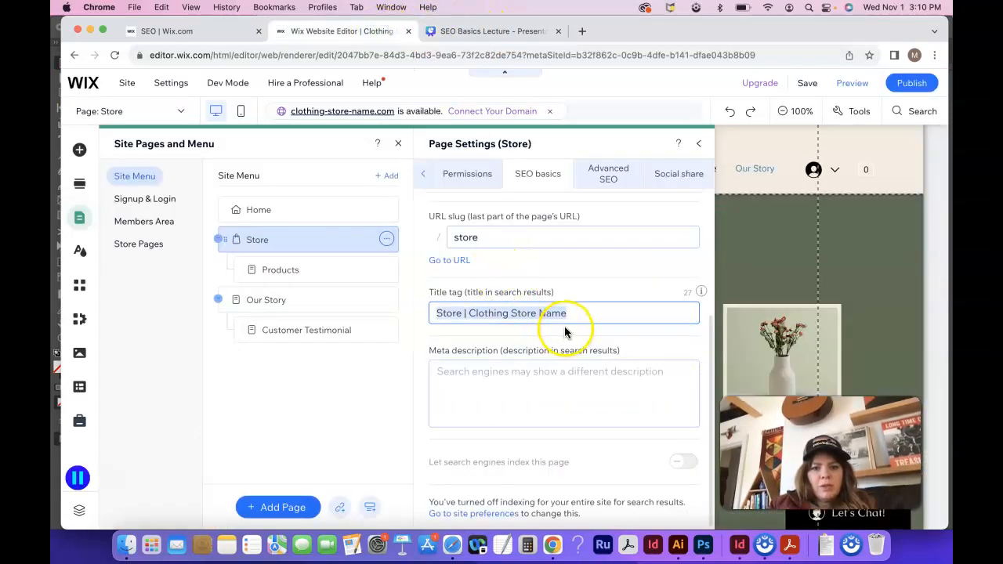
# Discard the mistyped Store title tag and reopen the Store page's SEO basics settings
pyautogui.write('H')
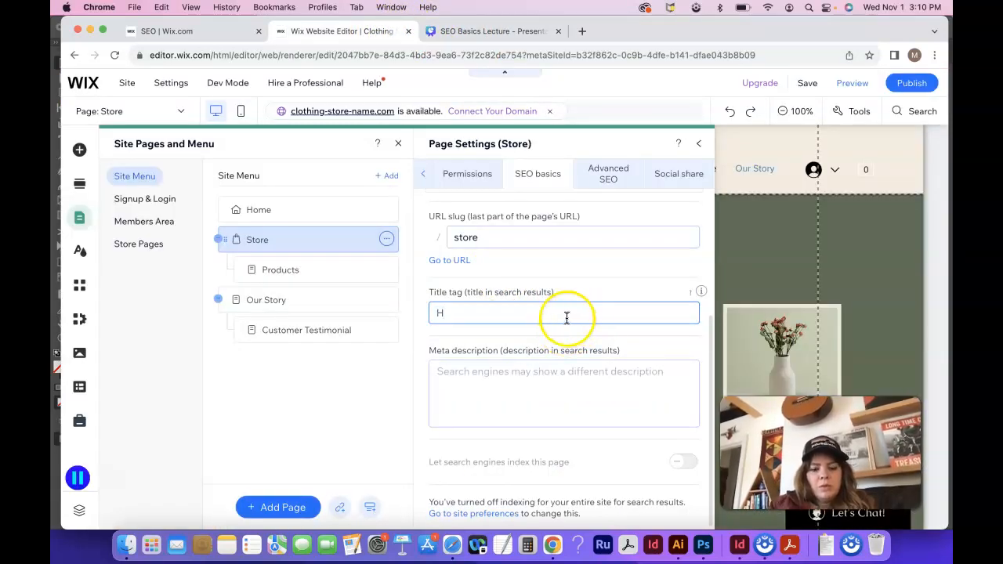
pyautogui.click(539, 311)
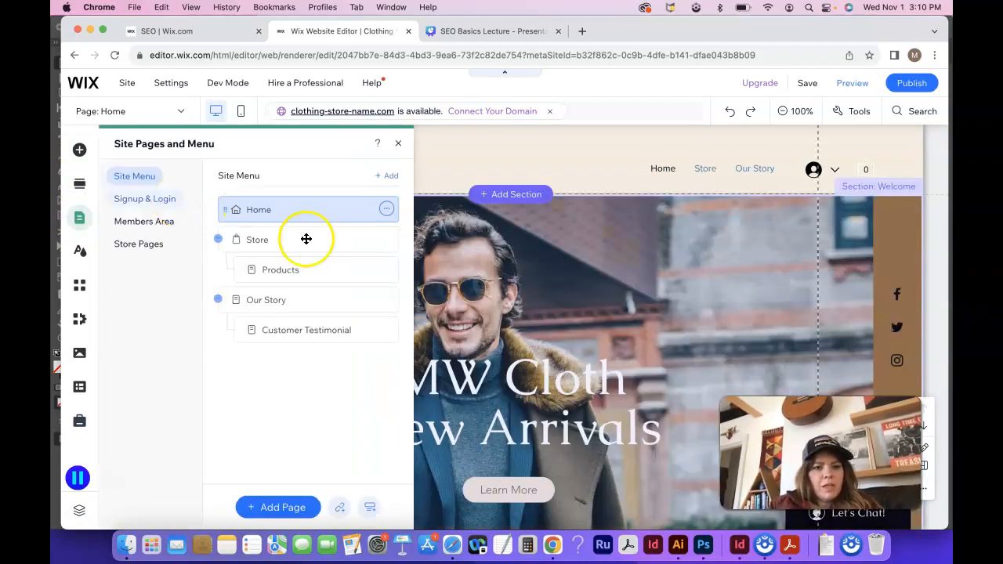
pyautogui.click(306, 249)
pyautogui.click(386, 239)
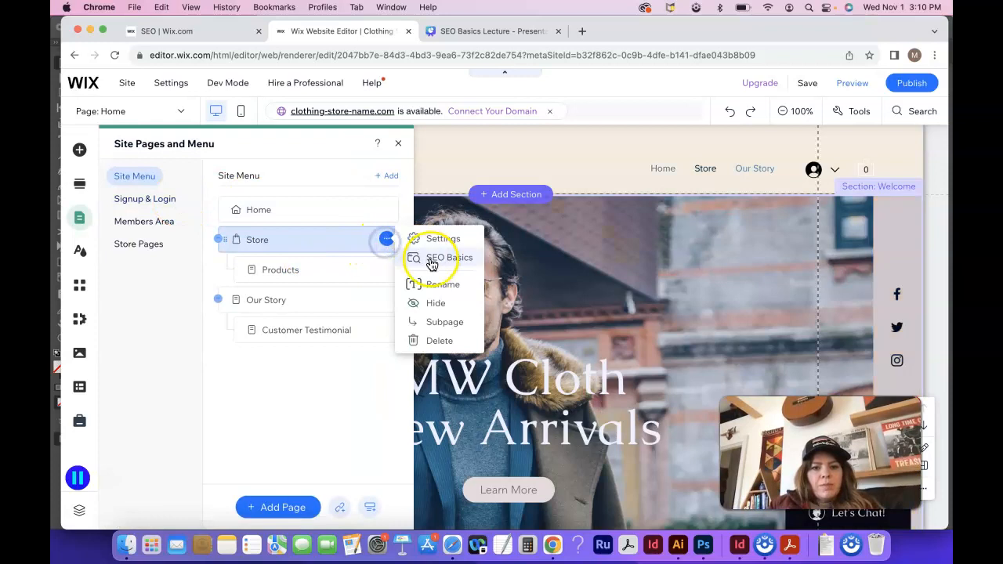
pyautogui.click(439, 255)
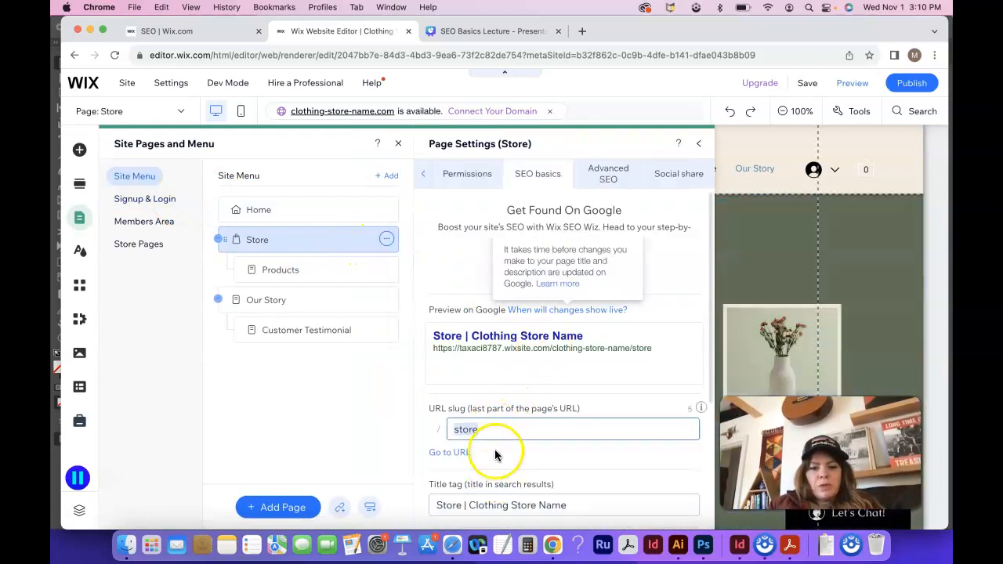
# Change the Store page's title tag to "Store | Havre Montana | MW Cloth"
pyautogui.scroll(-2, 495, 450)
pyautogui.click(580, 453)
pyautogui.moveTo(579, 455); pyautogui.dragTo(481, 451)
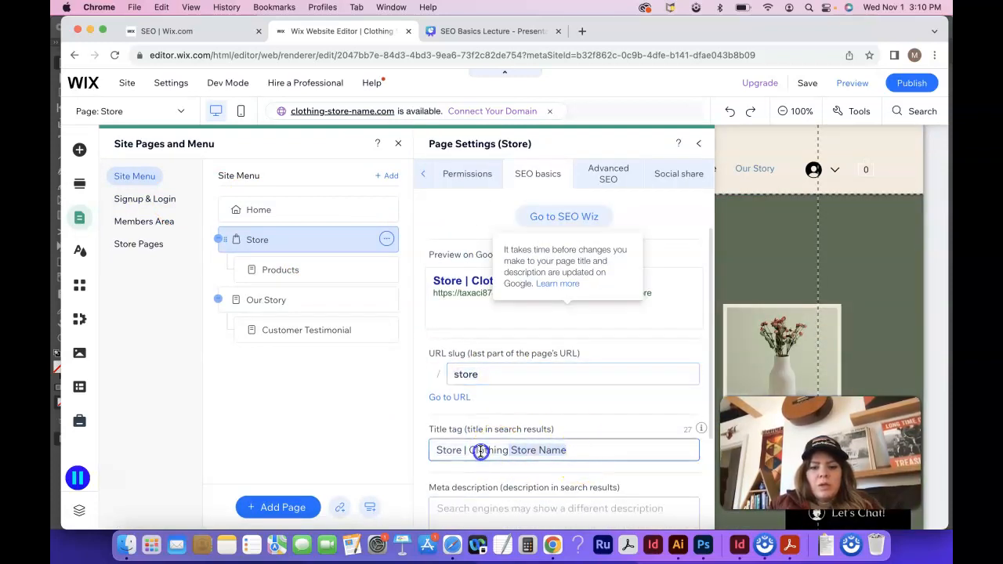
pyautogui.write('Havre Montana')
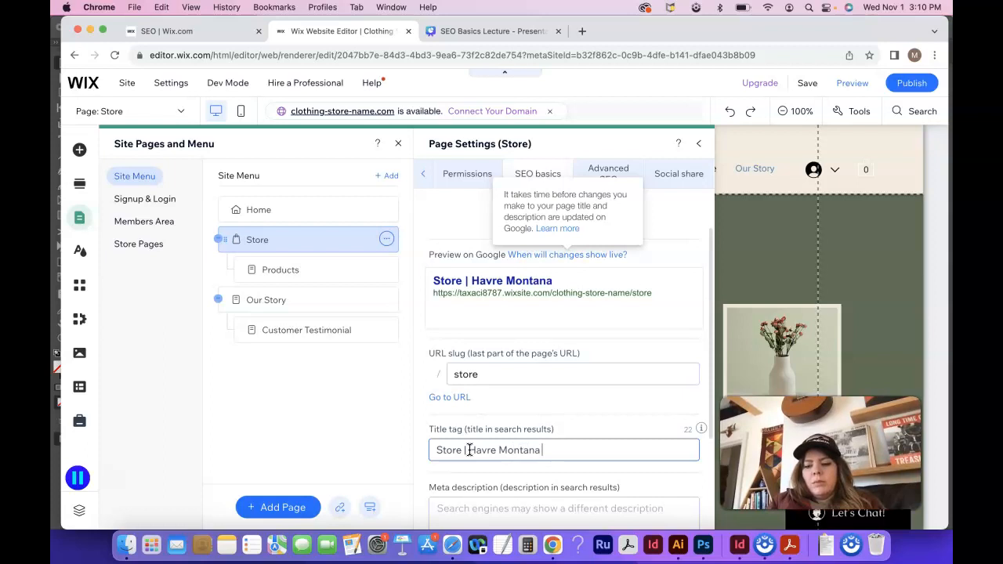
pyautogui.scroll(2, 469, 450)
pyautogui.click(551, 507)
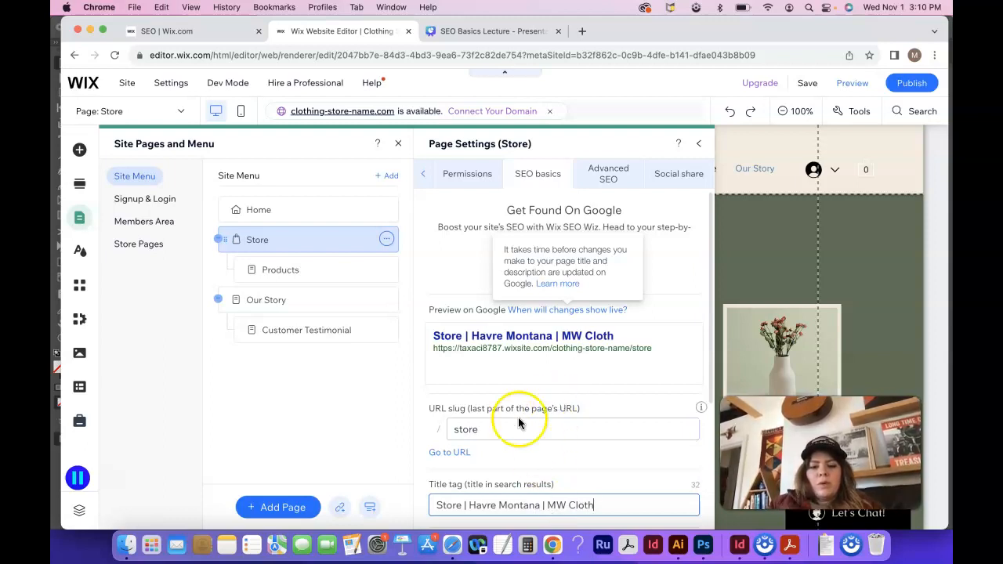
pyautogui.write('| MW Cloth')
# Enter the Store page's meta description as "Our store features women's graphic tees with bohemian themes."
pyautogui.scroll(-5, 509, 424)
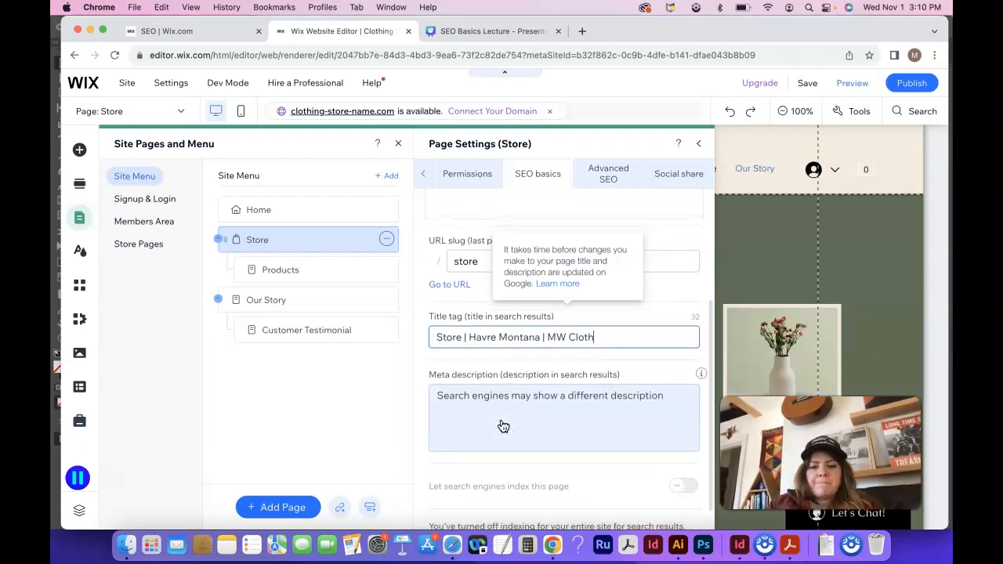
pyautogui.click(500, 408)
pyautogui.click(547, 446)
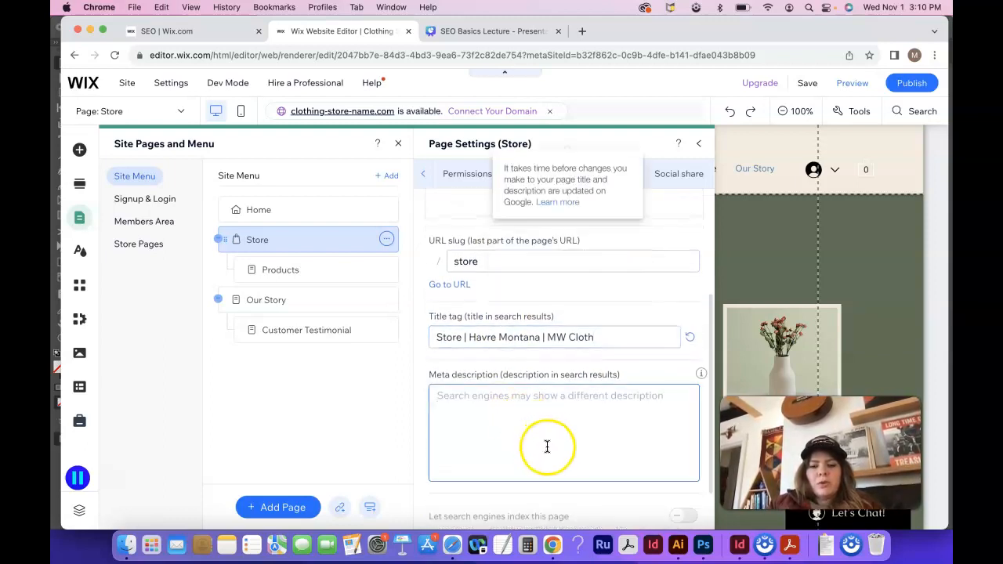
pyautogui.write('OUr')
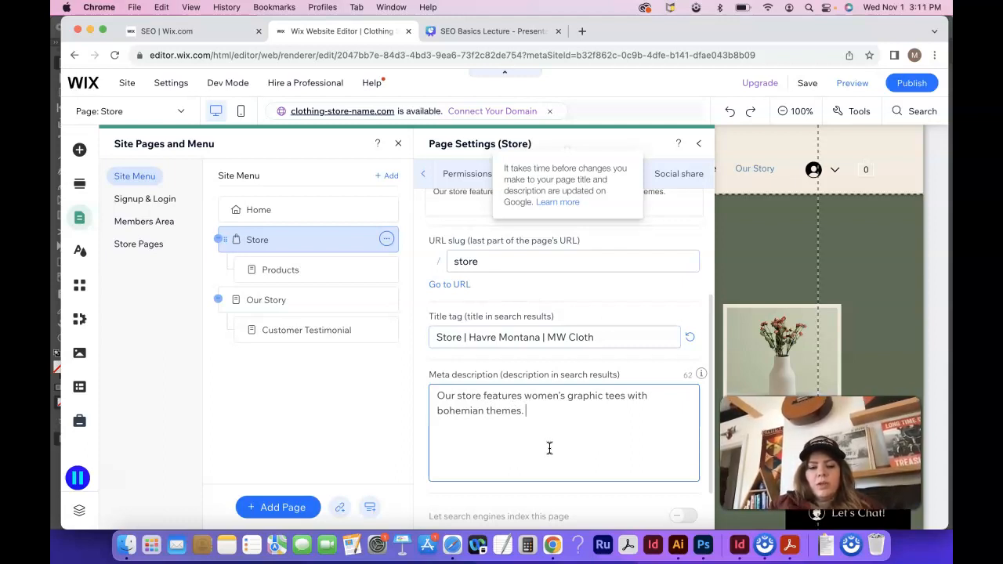
pyautogui.click(531, 409)
pyautogui.click(528, 413)
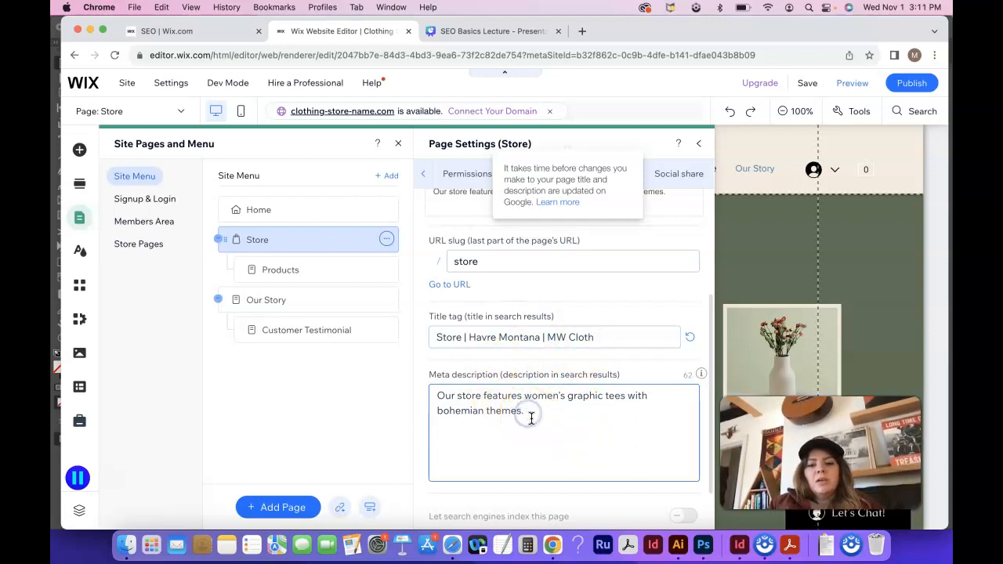
pyautogui.click(485, 407)
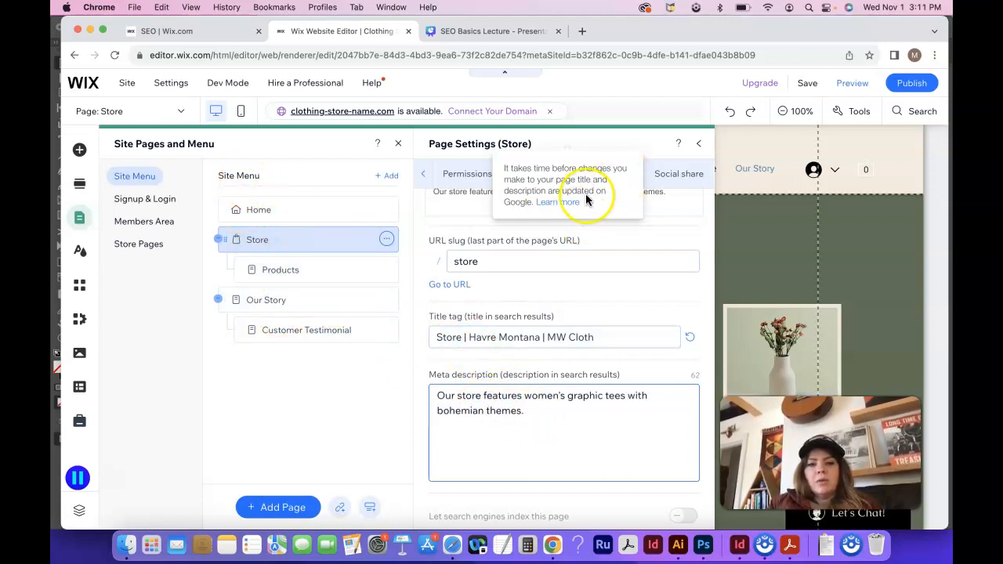
pyautogui.click(659, 215)
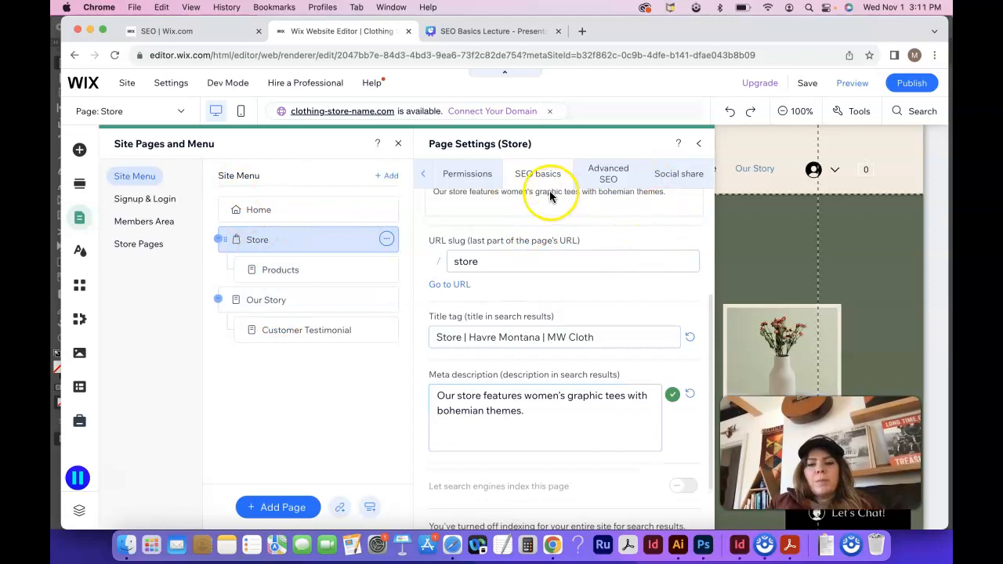
# Check the Store page's advanced SEO settings, return to its SEO basics and go to the site's SEO dashboard
pyautogui.click(613, 178)
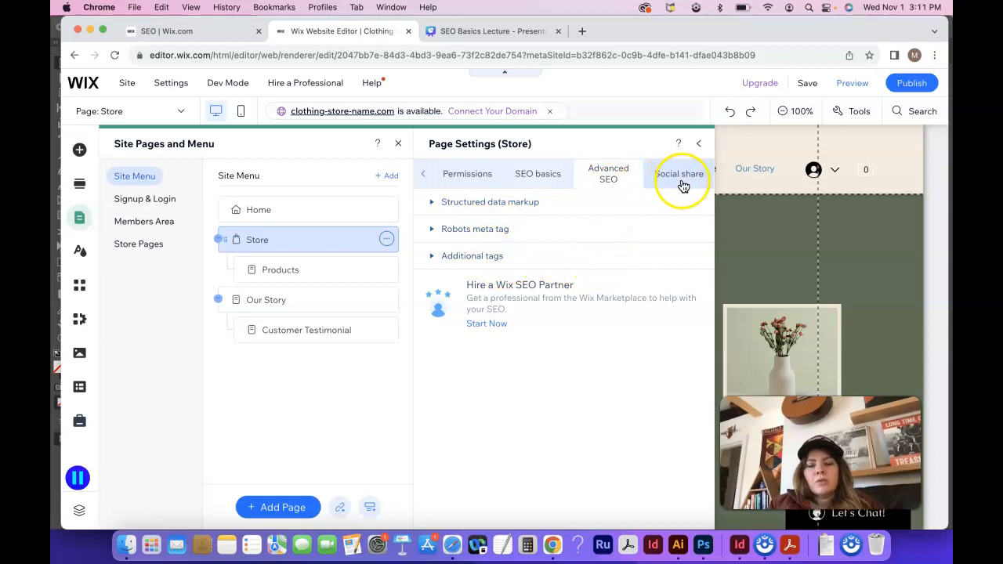
pyautogui.click(553, 187)
pyautogui.click(562, 281)
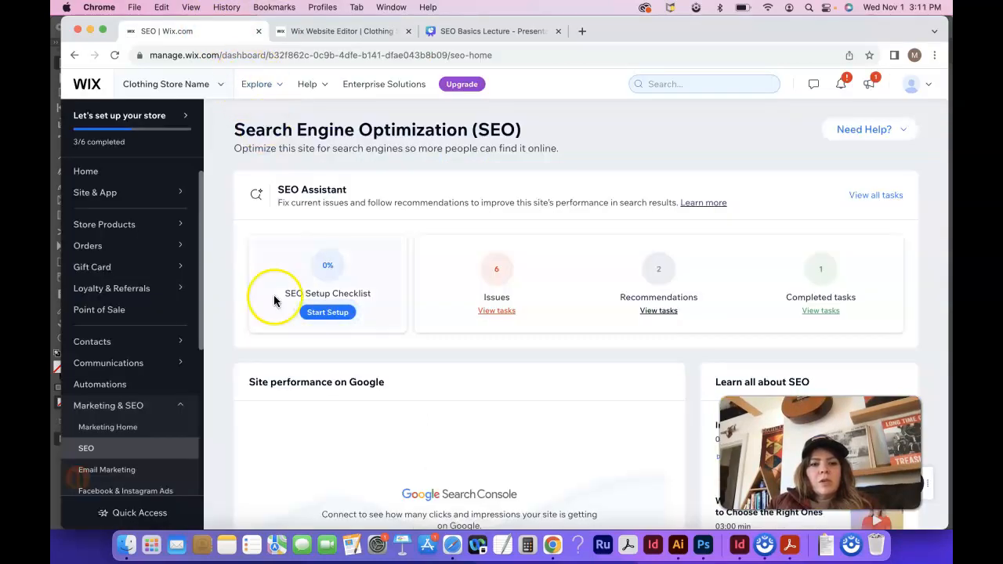
# Open the dashboard's SEO settings for Main Pages and review the title tags and meta descriptions by page
pyautogui.scroll(-1, 441, 329)
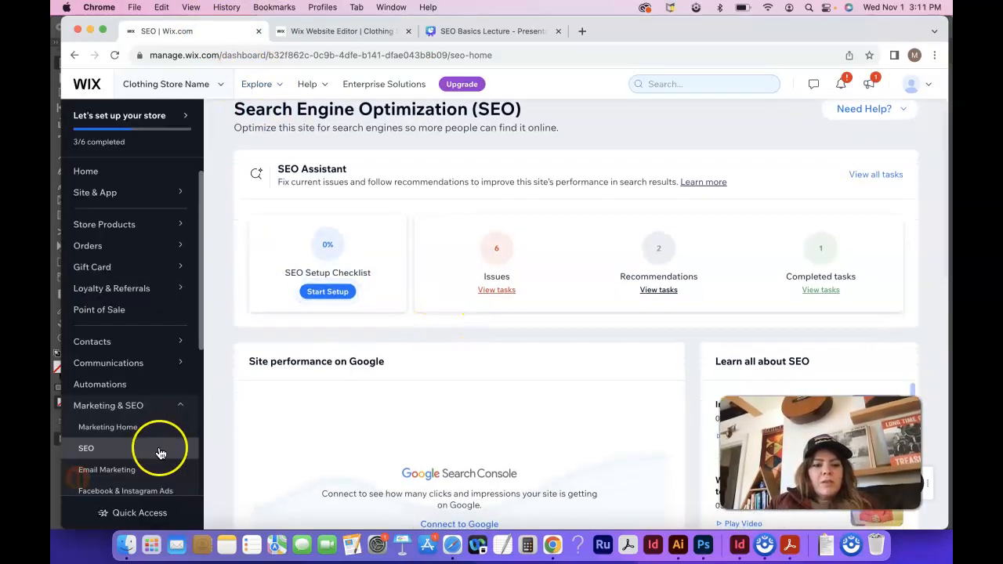
pyautogui.click(95, 450)
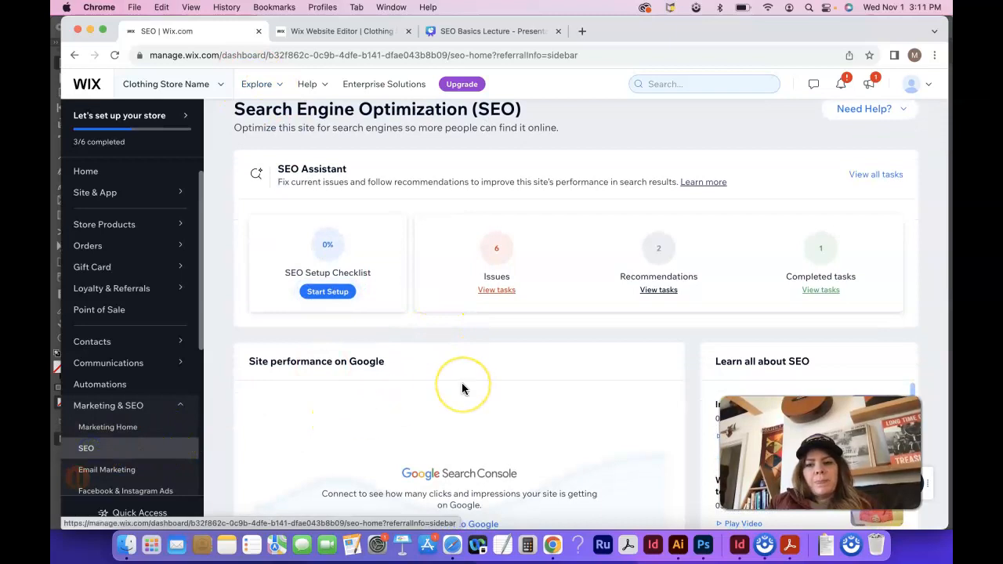
pyautogui.scroll(-5, 461, 388)
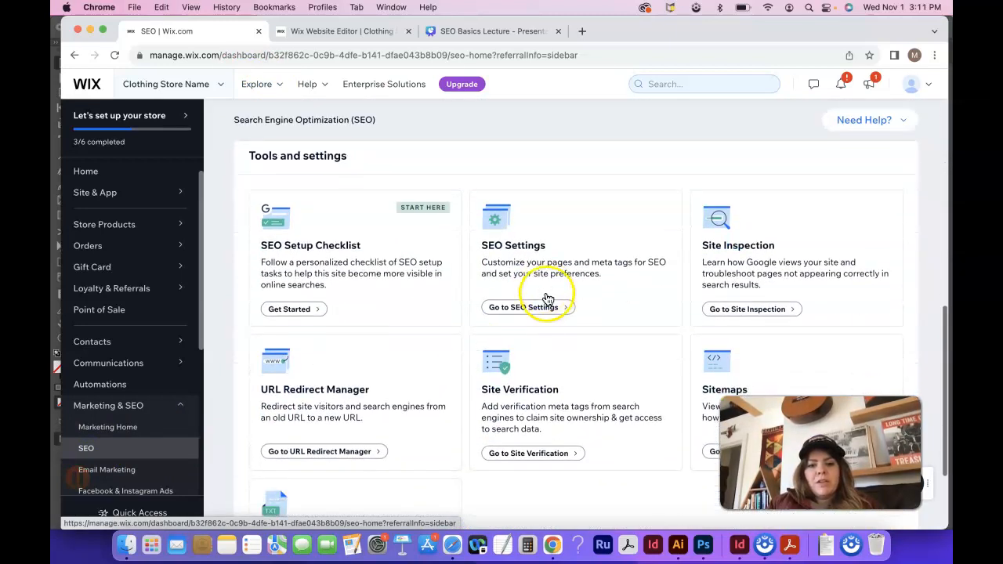
pyautogui.click(544, 310)
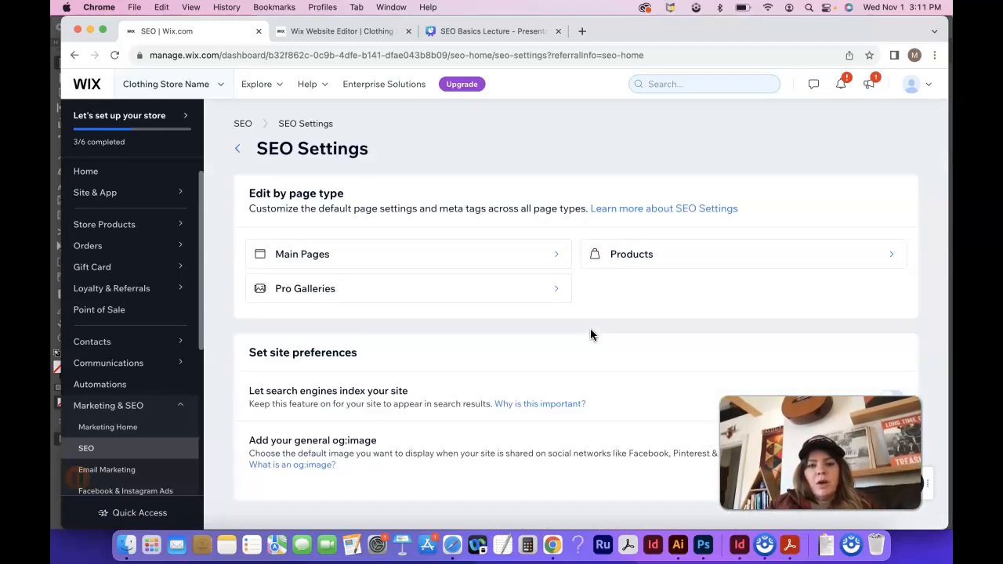
pyautogui.click(553, 260)
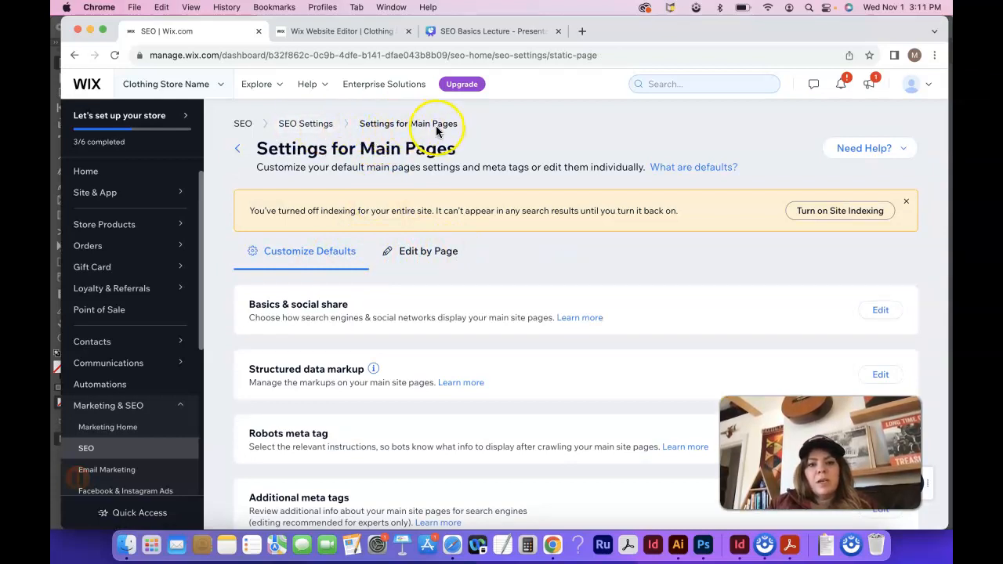
pyautogui.click(431, 256)
pyautogui.scroll(-2, 443, 322)
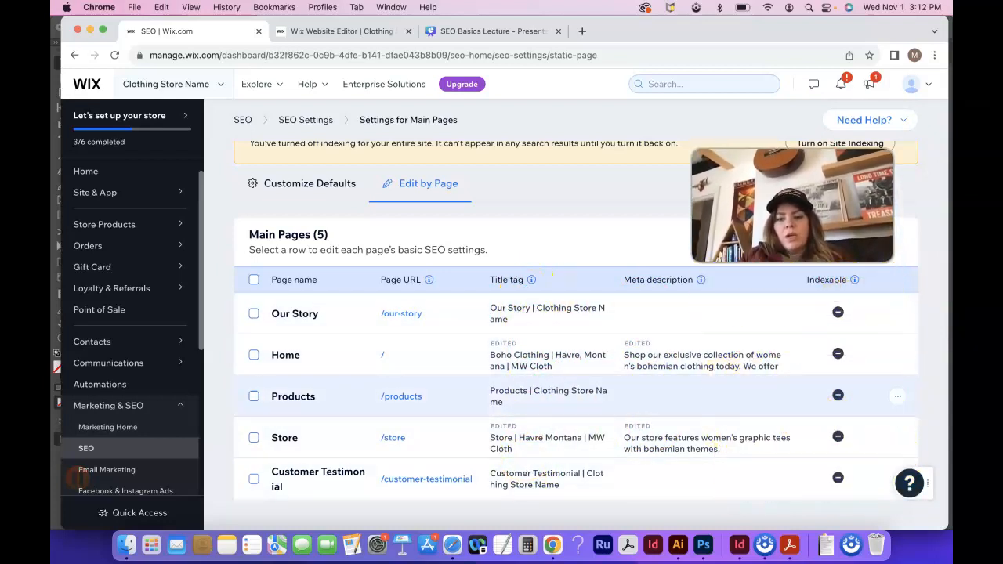
# Compare the dashboard's page list with the Store page's SEO basics in the Wix editor and the title tag tips in the Canva presentation
pyautogui.click(344, 32)
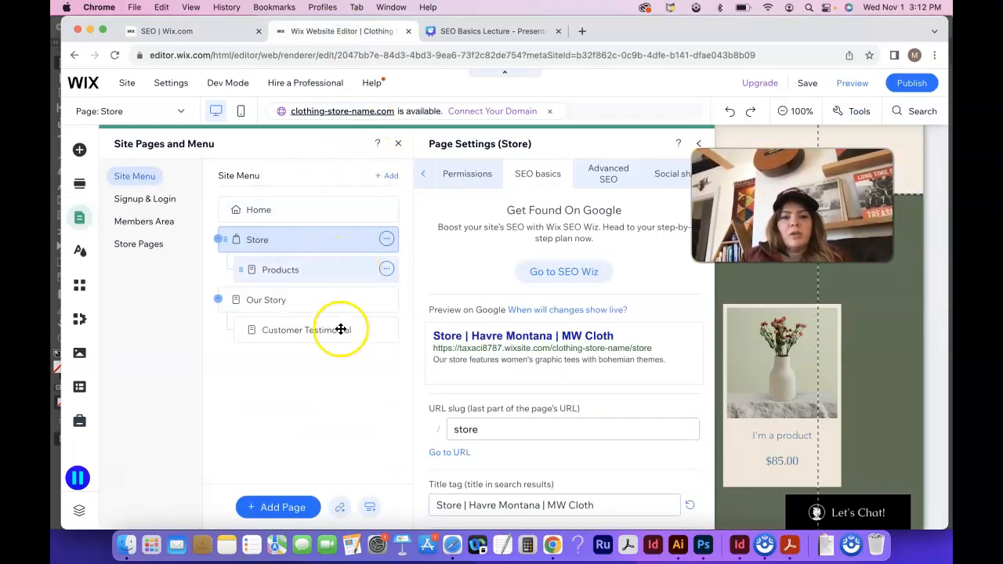
pyautogui.click(210, 31)
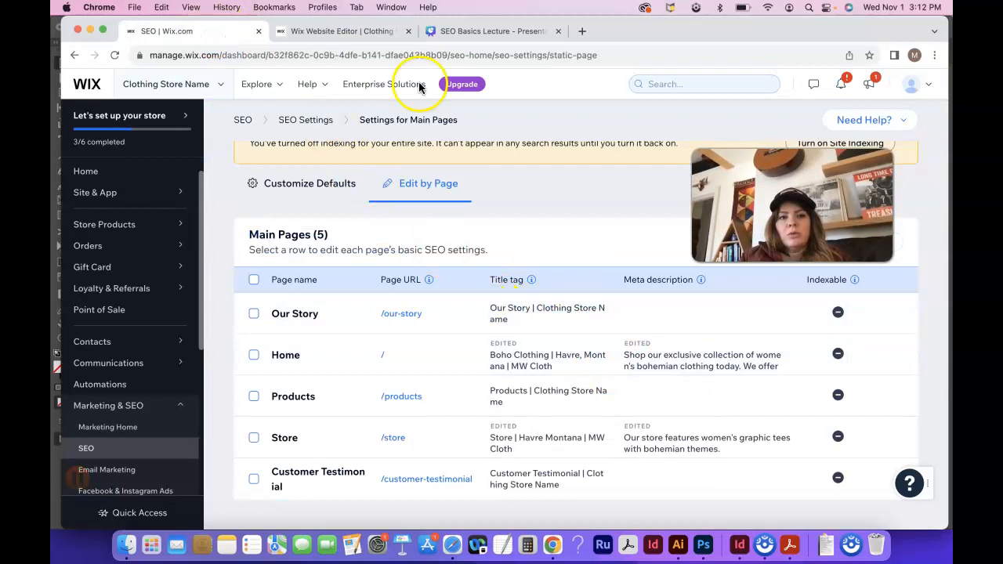
pyautogui.click(366, 31)
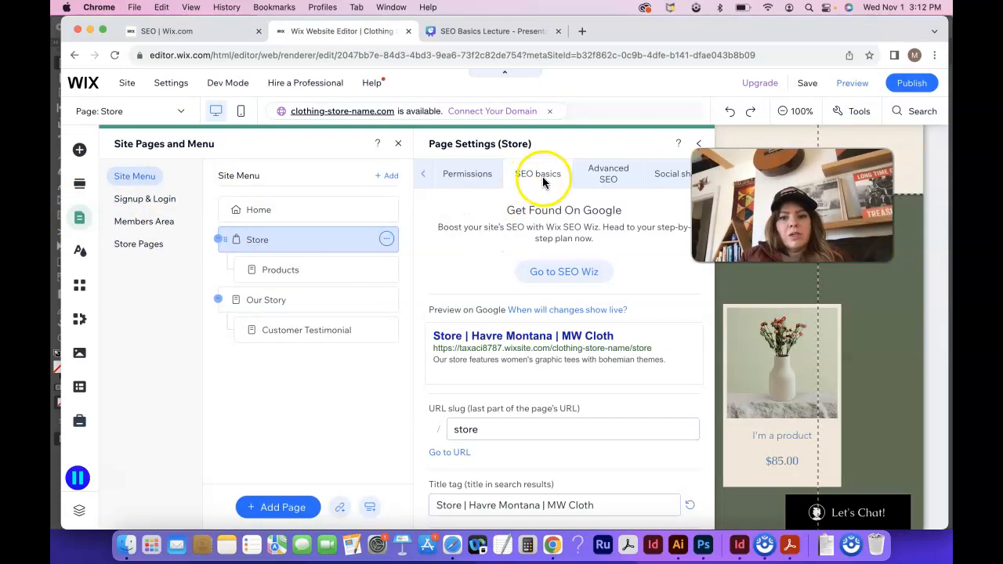
pyautogui.scroll(-3, 509, 368)
pyautogui.scroll(-1, 518, 377)
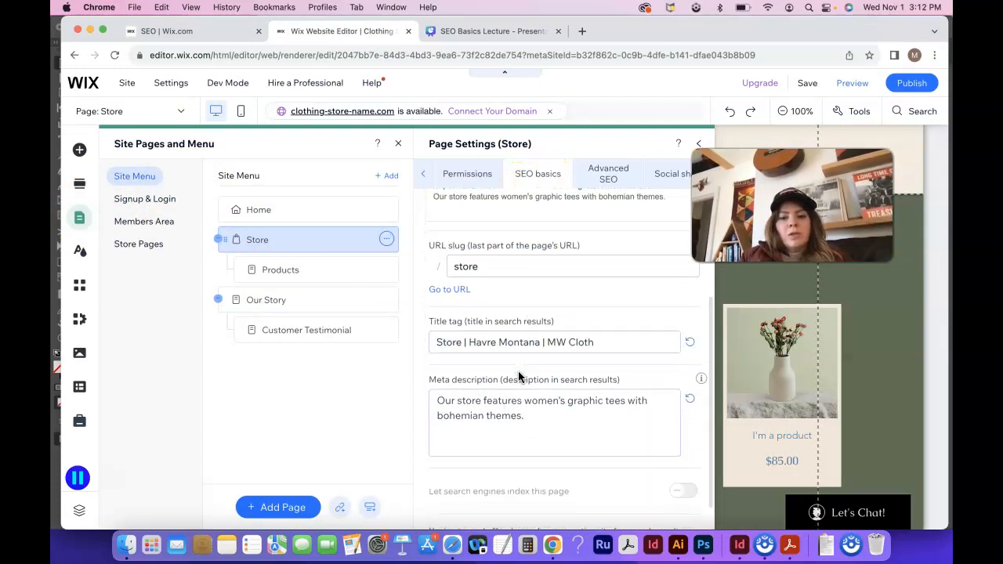
pyautogui.click(489, 36)
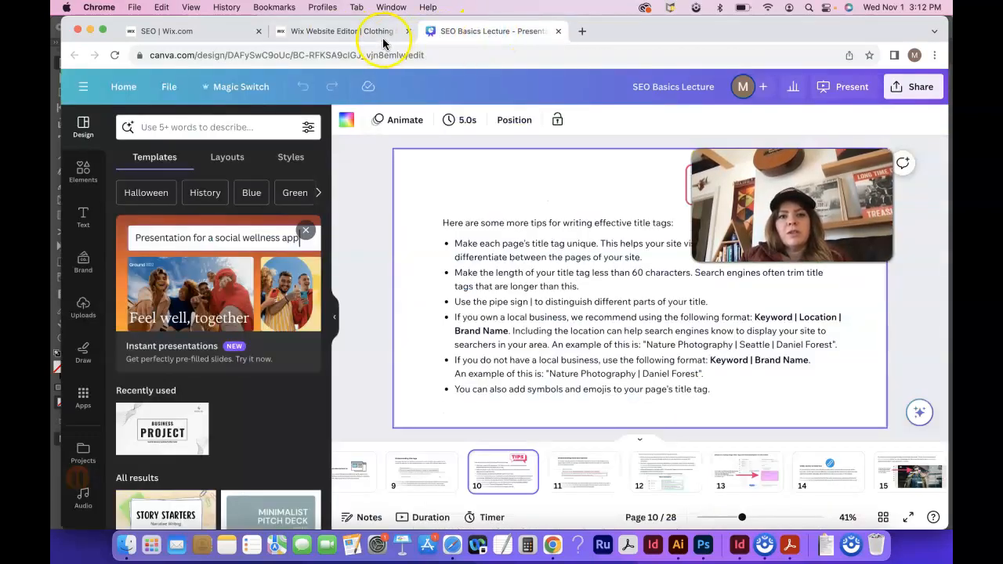
pyautogui.click(376, 33)
pyautogui.click(203, 31)
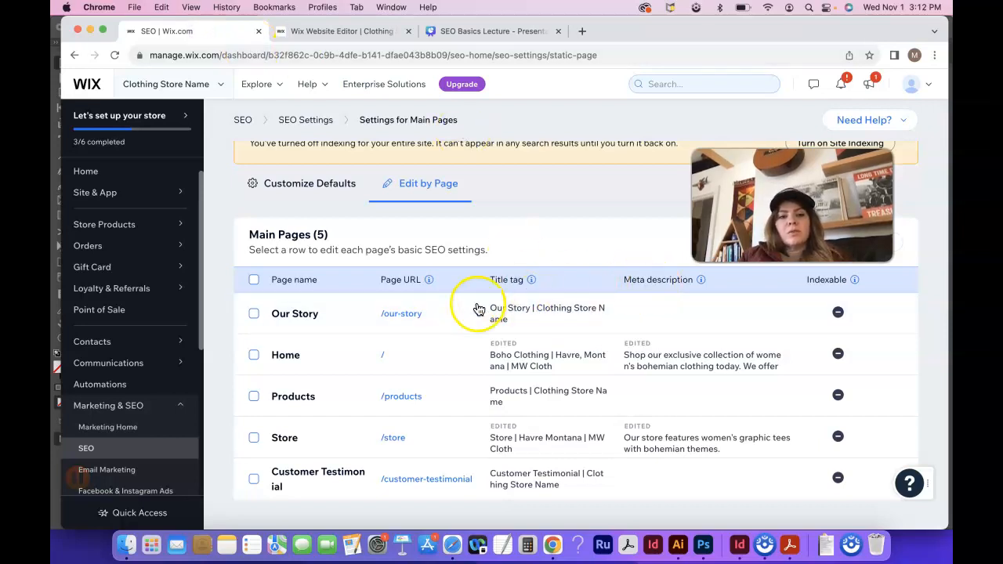
# Return to the SEO overview and examine the SEO Assistant, Google performance section and all the tools and settings through Robots.txt Editor
pyautogui.scroll(2, 511, 245)
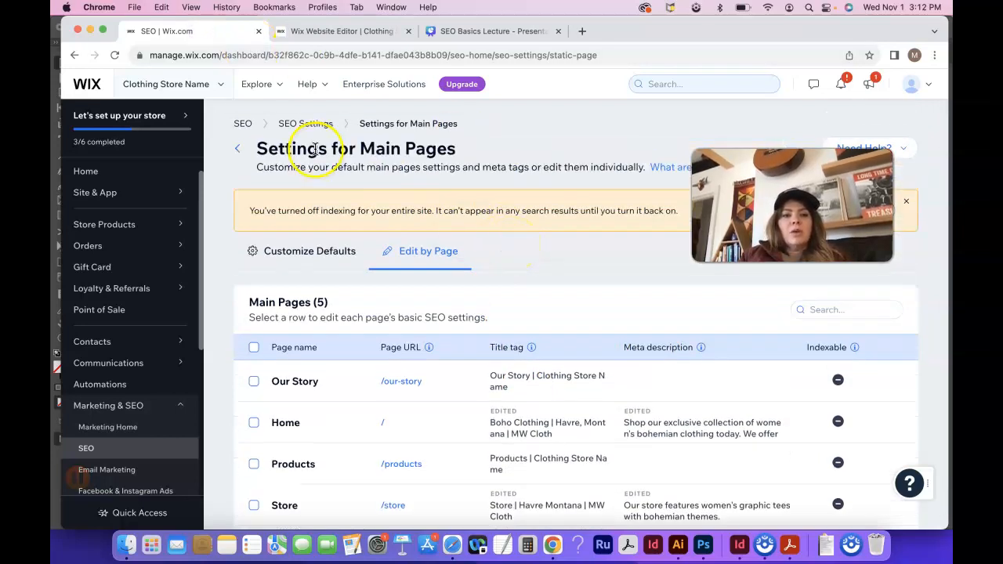
pyautogui.click(243, 123)
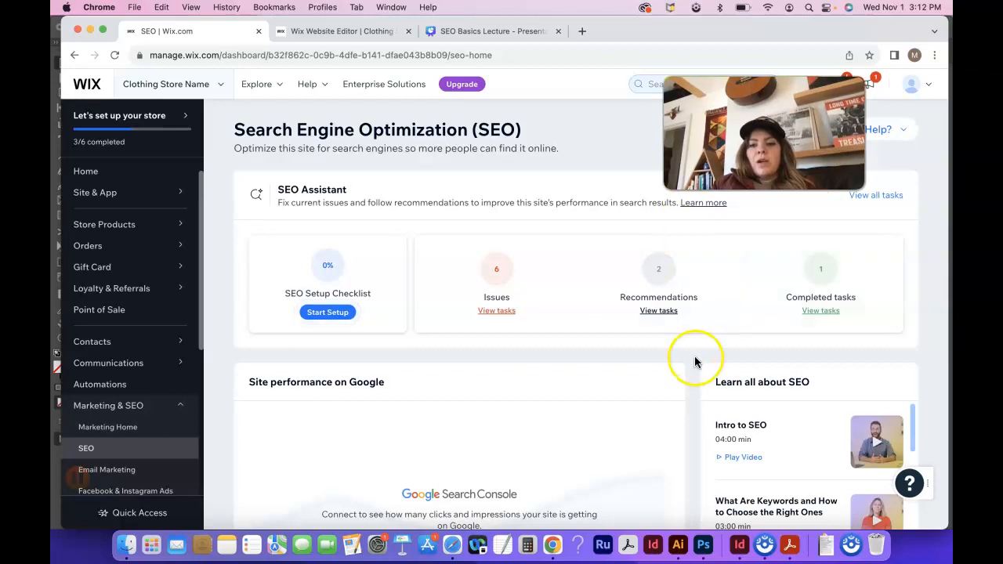
pyautogui.scroll(-2, 694, 365)
pyautogui.scroll(-1, 694, 368)
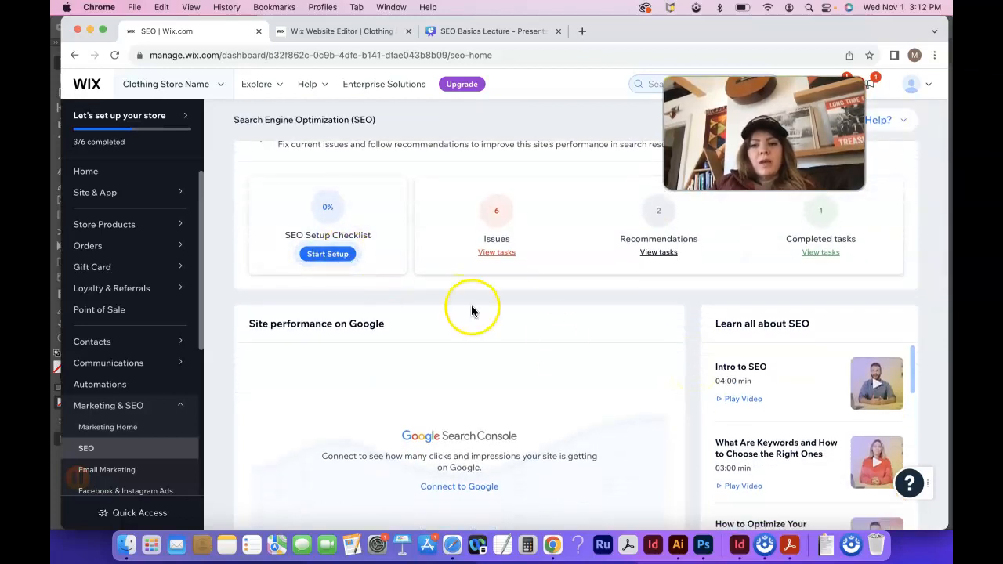
pyautogui.scroll(-1, 638, 366)
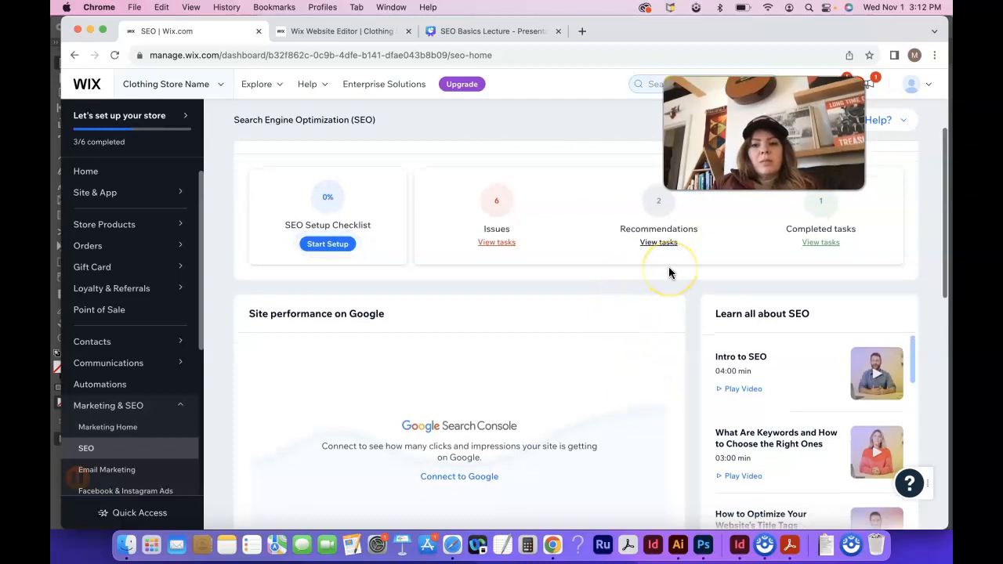
pyautogui.scroll(-3, 693, 352)
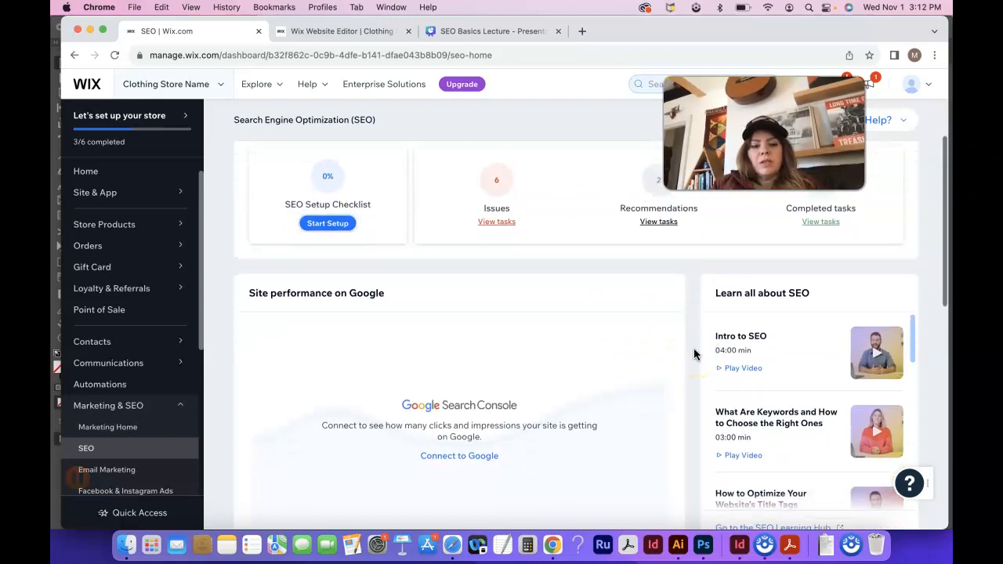
pyautogui.scroll(-10, 693, 354)
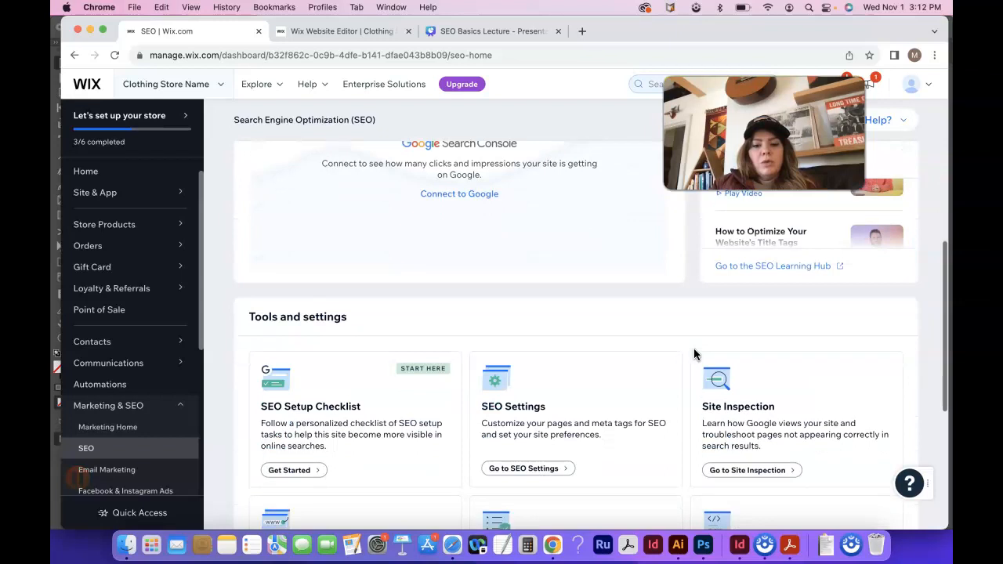
pyautogui.scroll(-2, 694, 355)
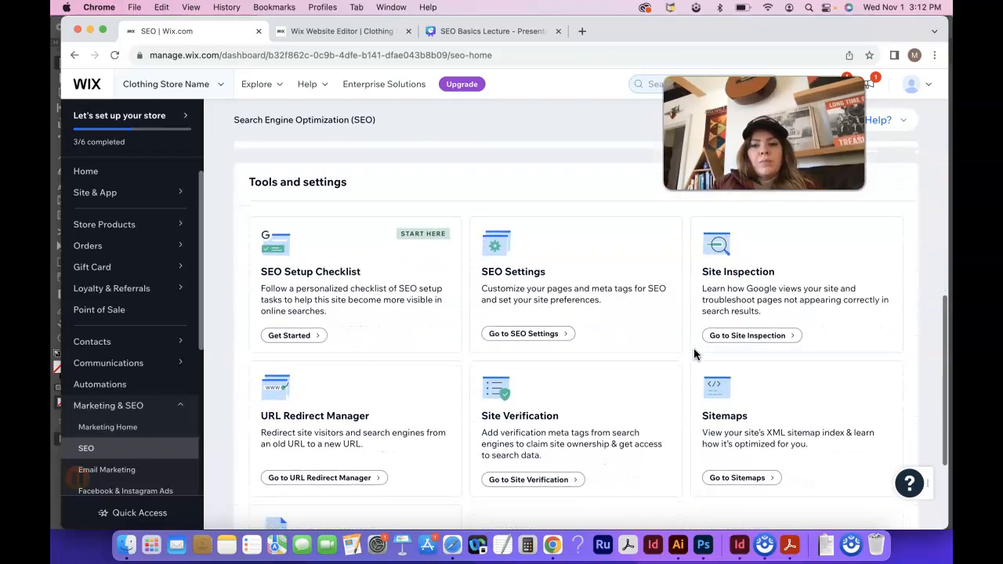
pyautogui.click(697, 347)
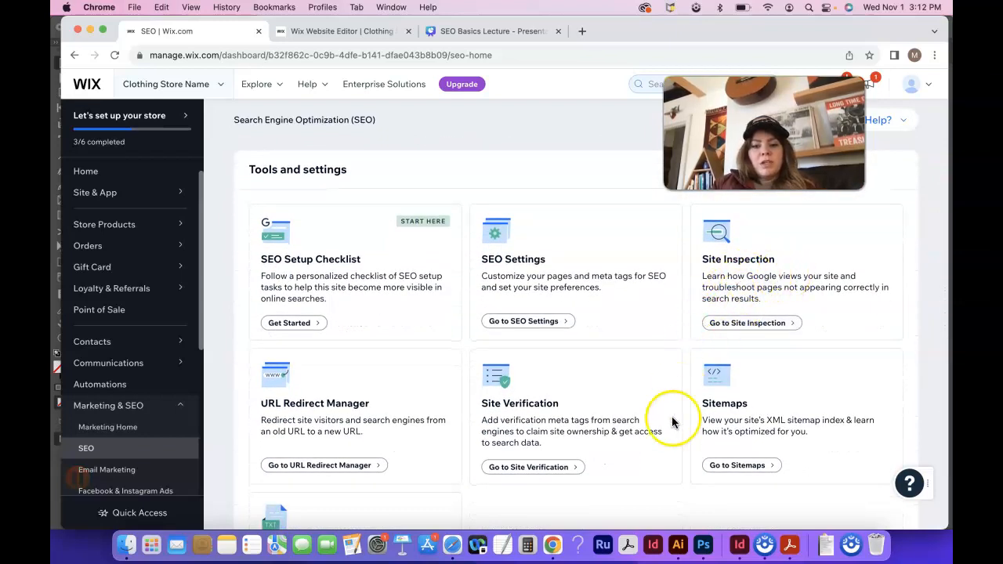
pyautogui.scroll(-2, 672, 418)
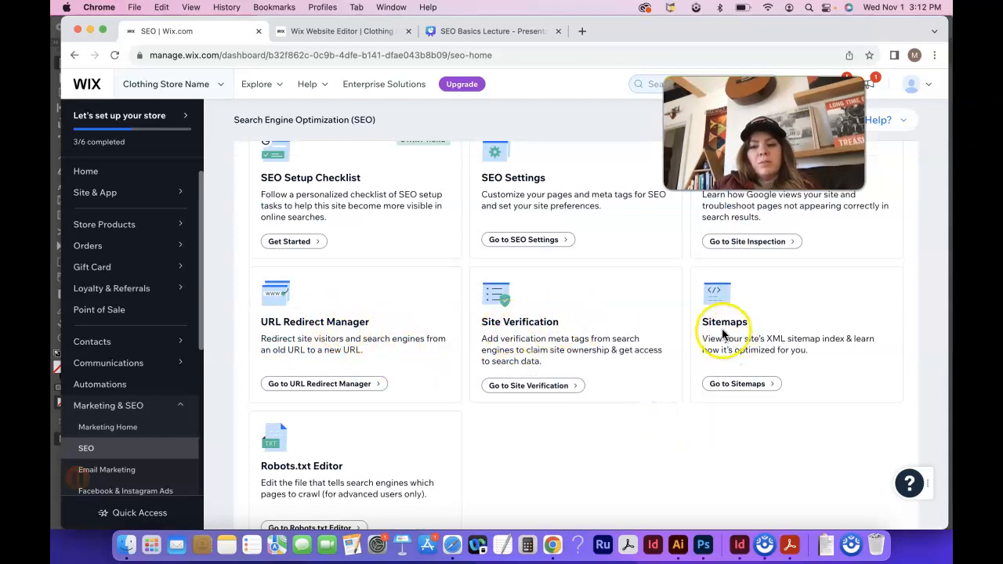
pyautogui.scroll(-1, 683, 463)
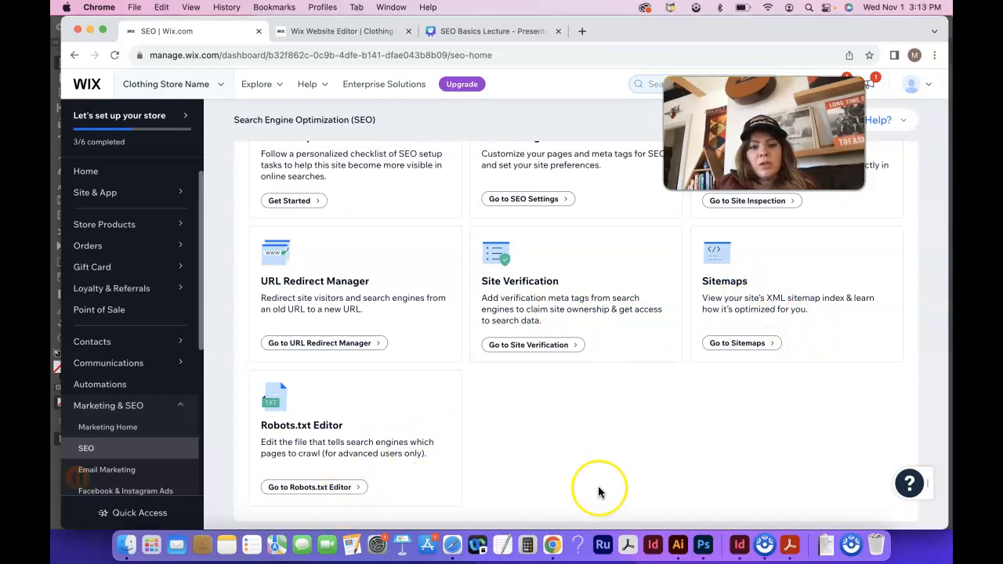
pyautogui.scroll(3, 599, 490)
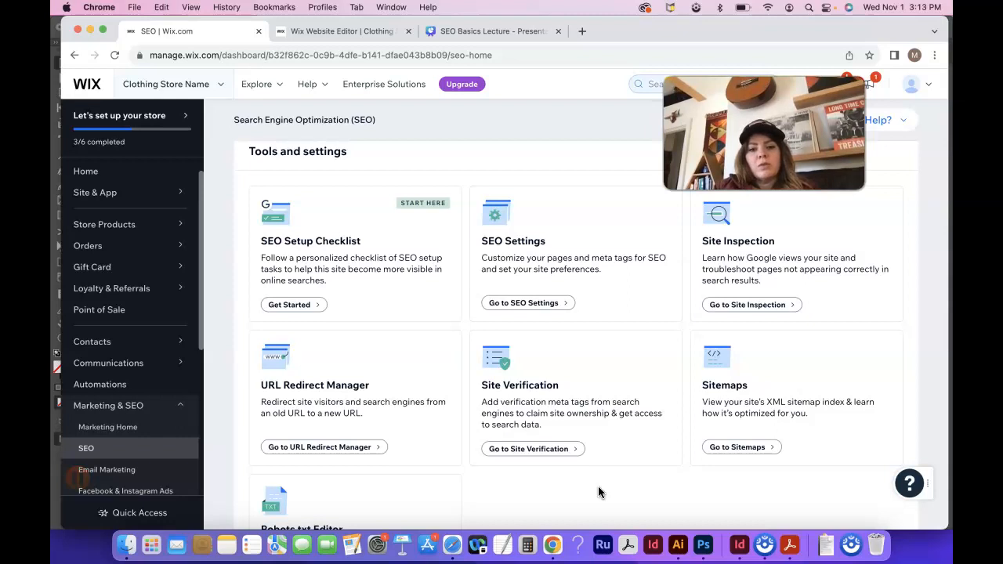
# Reopen SEO Settings, revisit the Store page's SEO basics in the editor, and show the dashboard's Main Pages settings by page
pyautogui.click(530, 303)
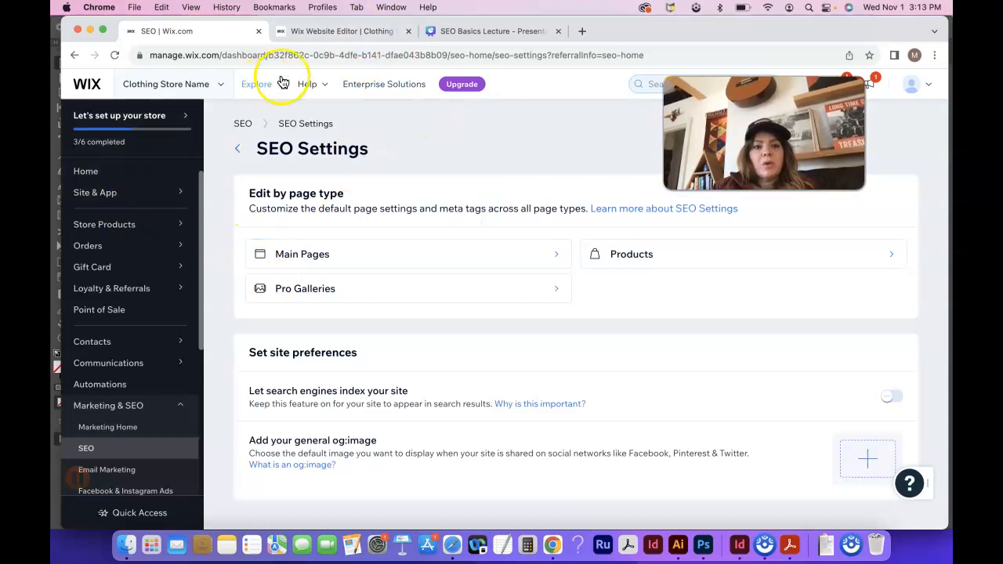
pyautogui.click(345, 31)
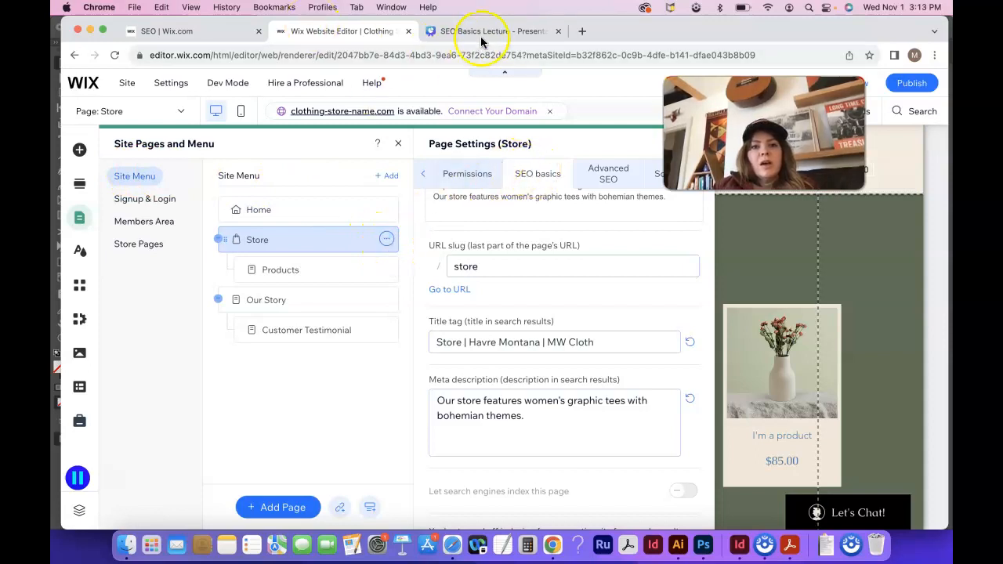
pyautogui.click(164, 32)
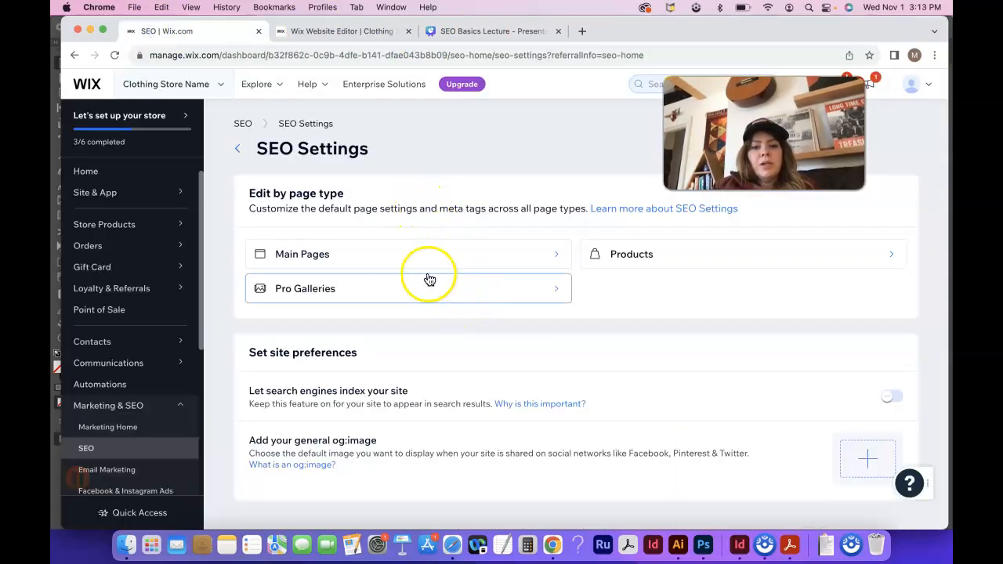
pyautogui.click(450, 257)
pyautogui.click(435, 251)
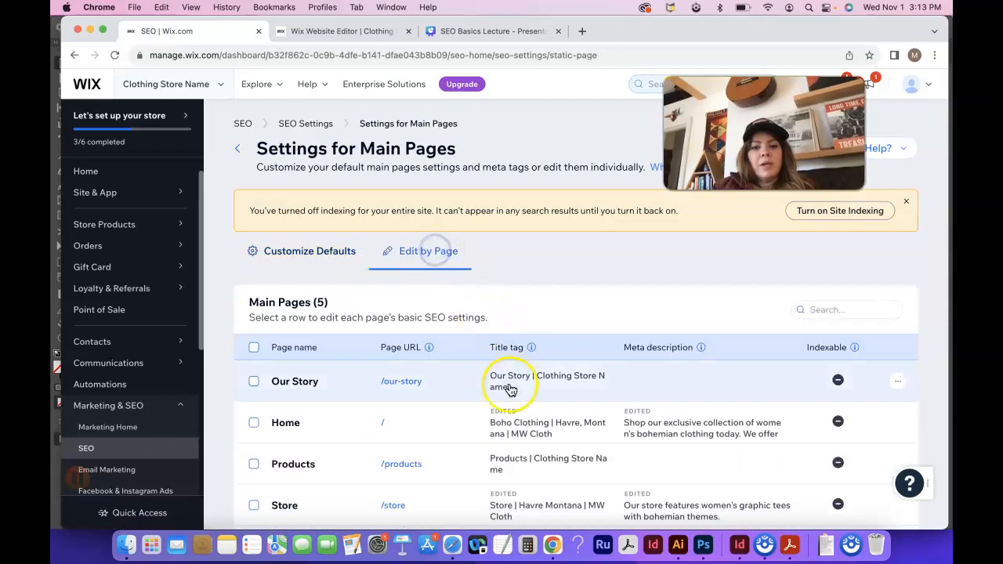
pyautogui.scroll(-2, 510, 389)
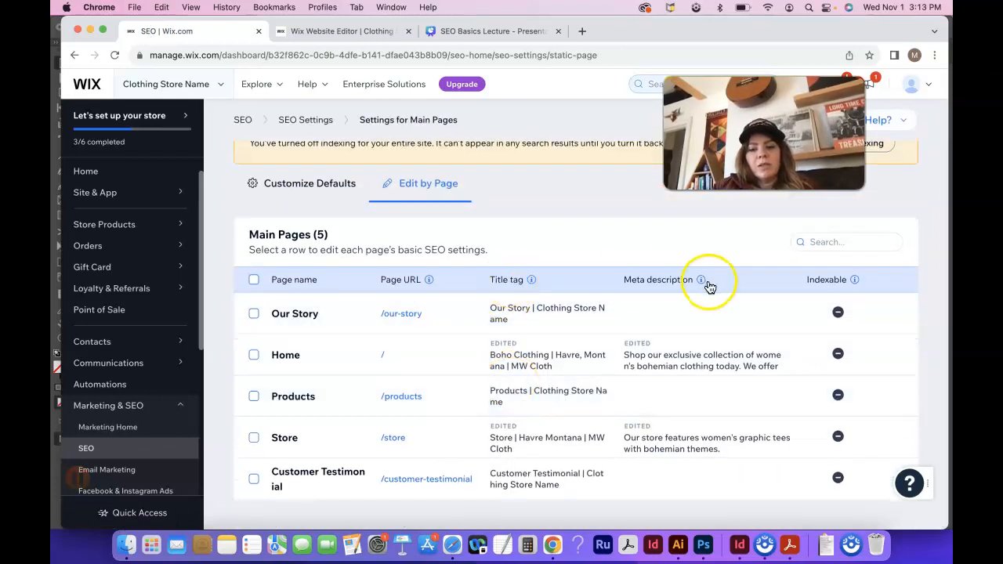